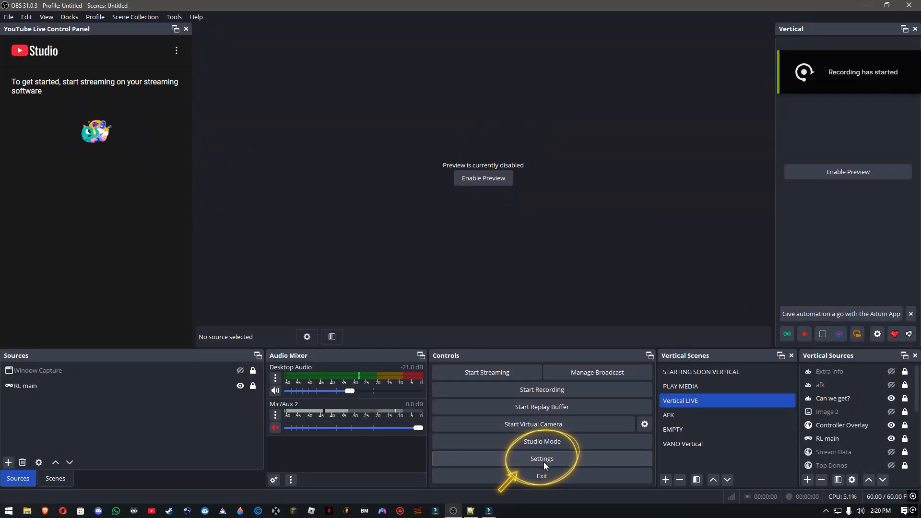
Set the recording quality in the OBS output settings to High Quality, Medium File Size
left_click(543, 462)
left_click(248, 144)
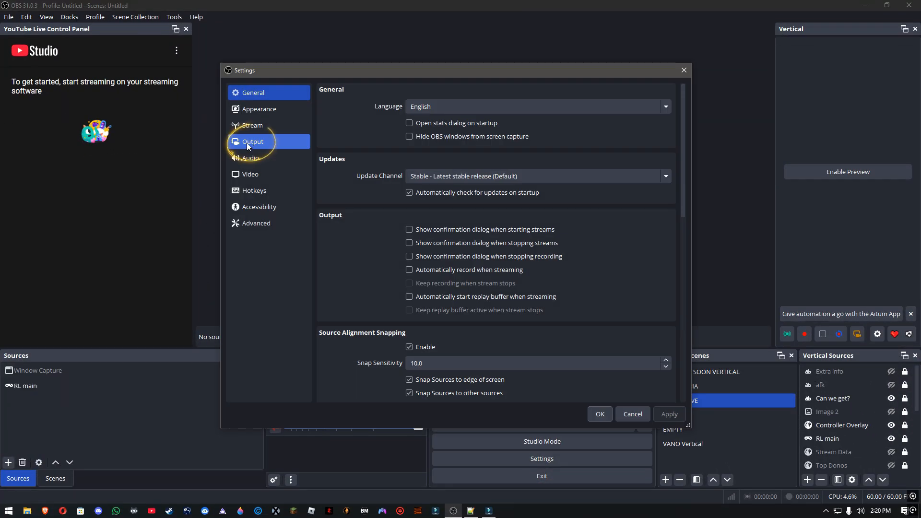
scroll(362, 205, "down", 2)
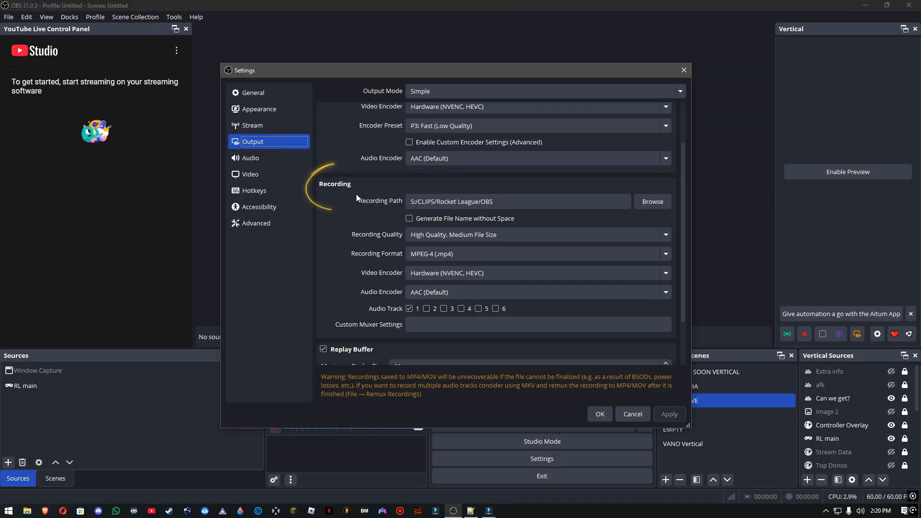
left_click(451, 235)
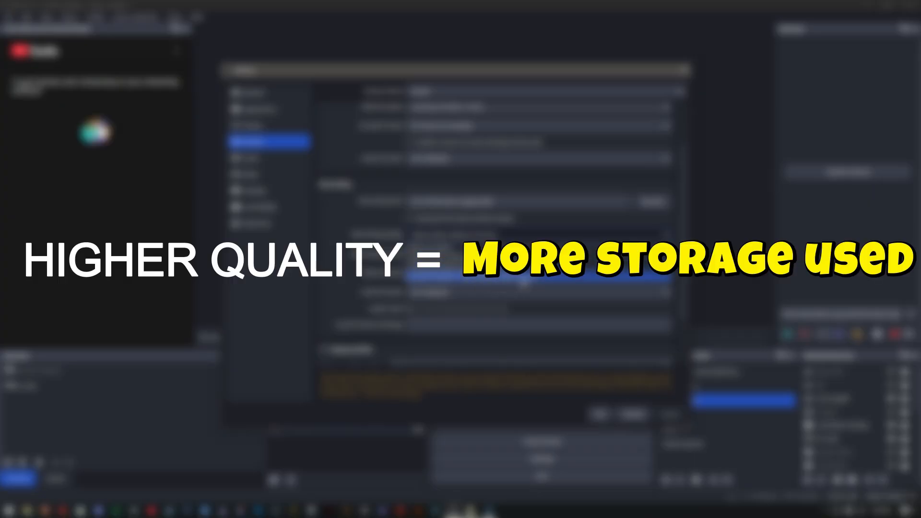
left_click(482, 260)
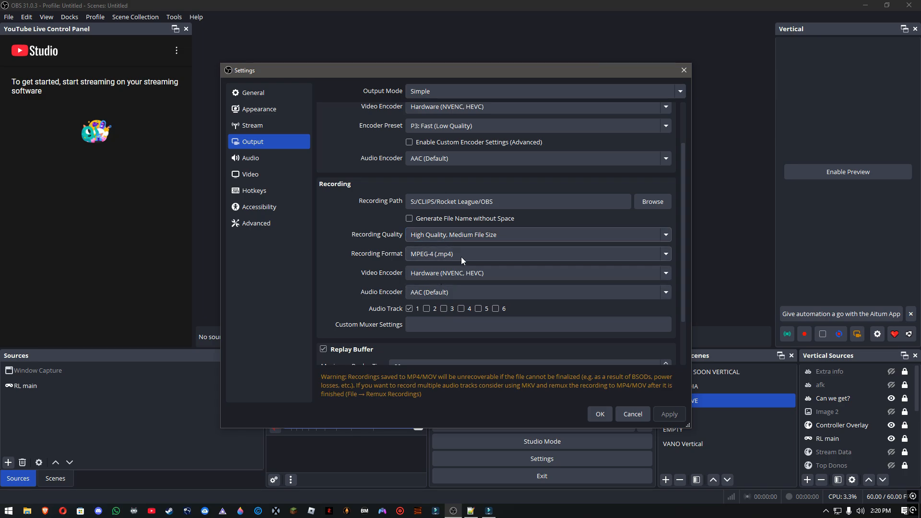
Set the recording format to MPEG-4 (.mp4) and the recording video encoder to Hardware (NVENC, HEVC)
left_click(462, 257)
left_click(434, 283)
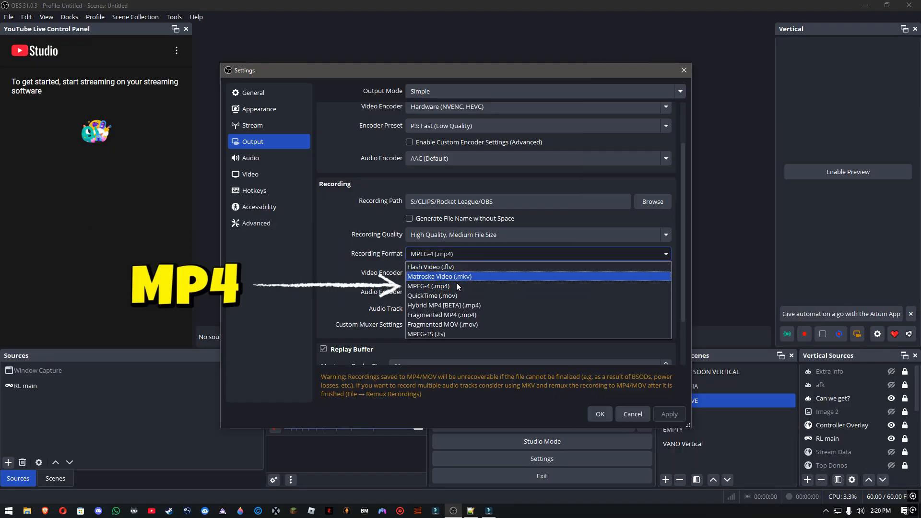
left_click(457, 279)
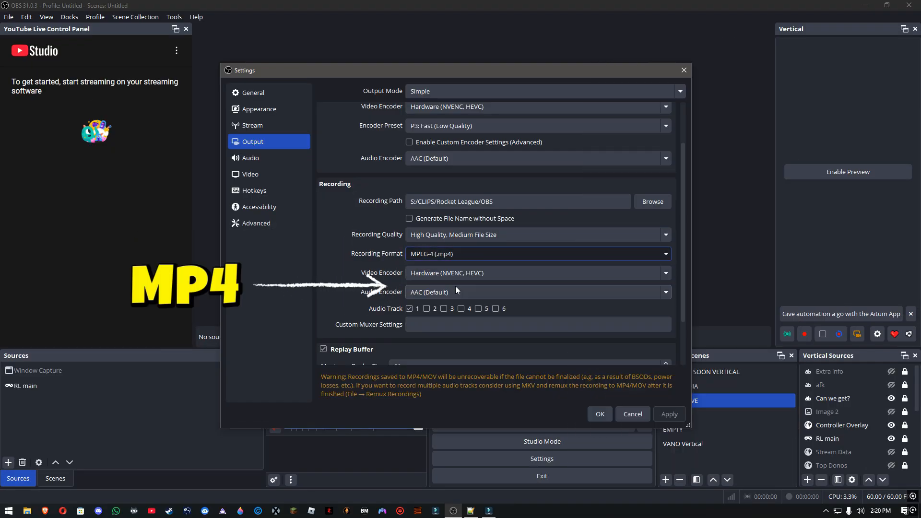
left_click(495, 273)
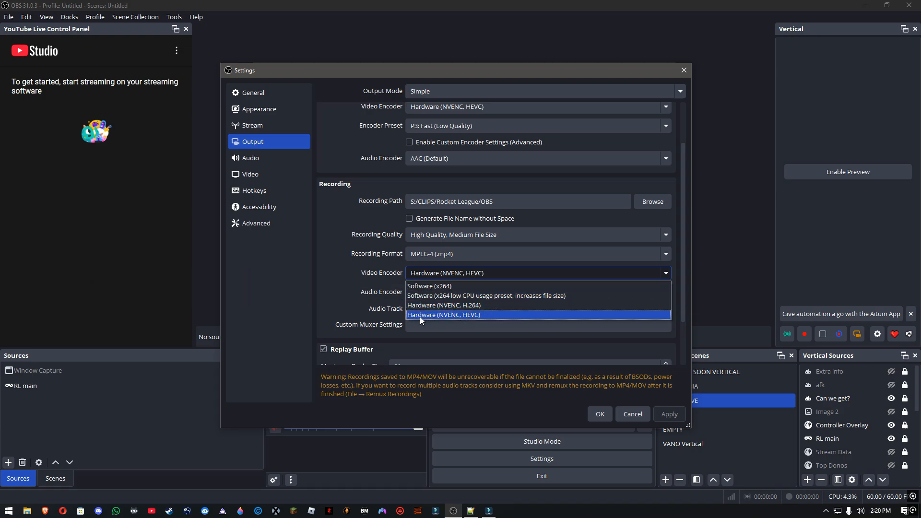
left_click(501, 316)
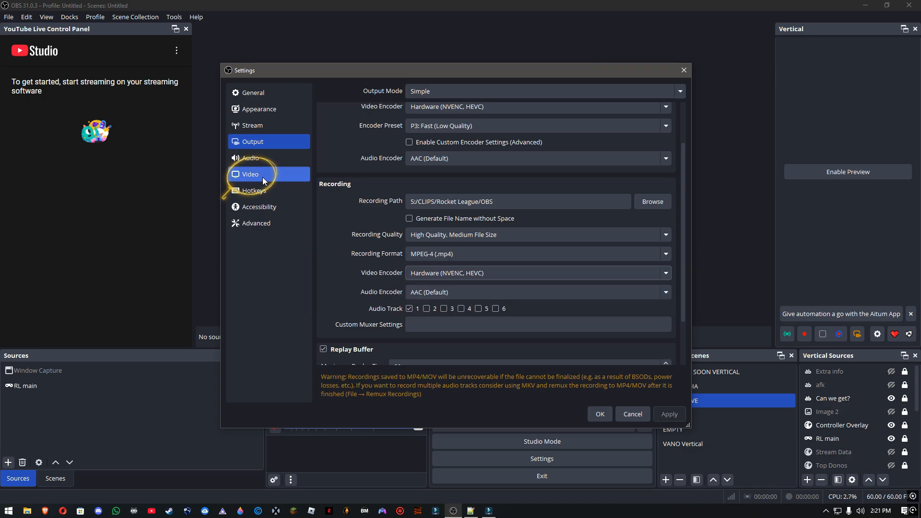
In the video settings, set both the base canvas resolution and the output scaled resolution to 1920x1080
left_click(263, 178)
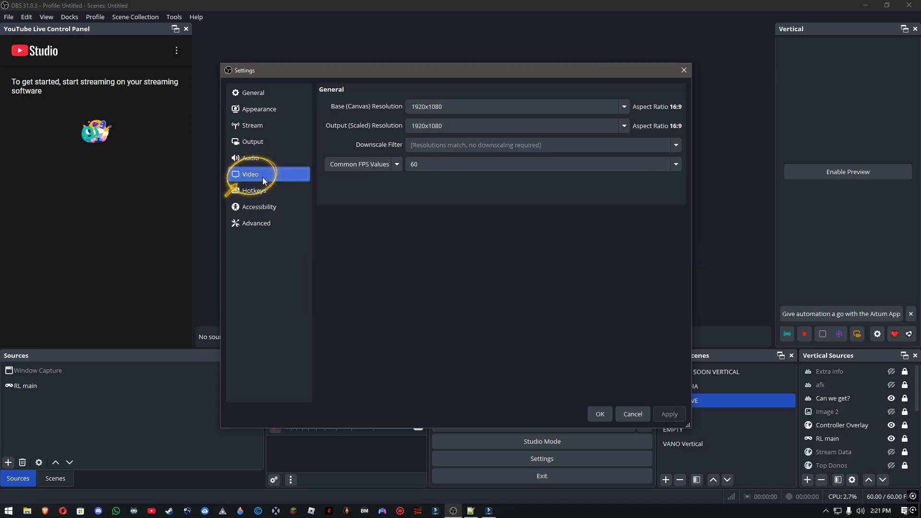
left_click(624, 109)
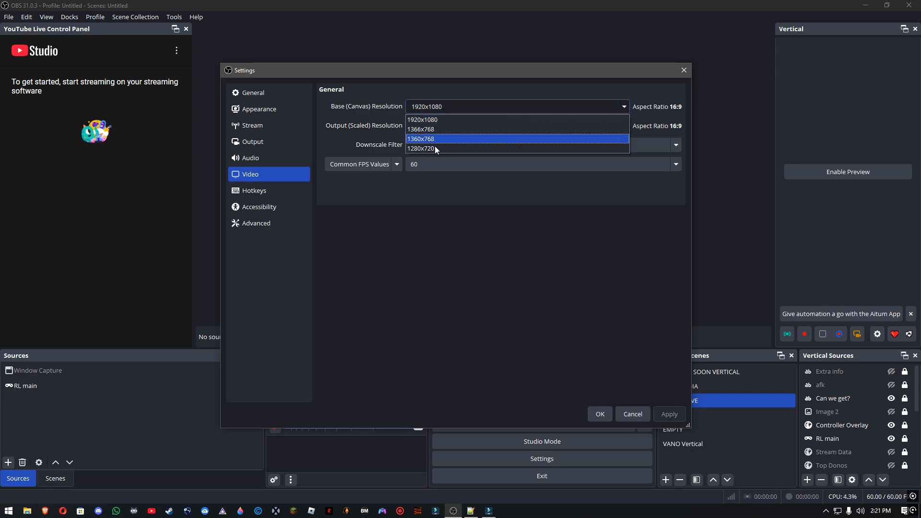
left_click(469, 120)
left_click(480, 126)
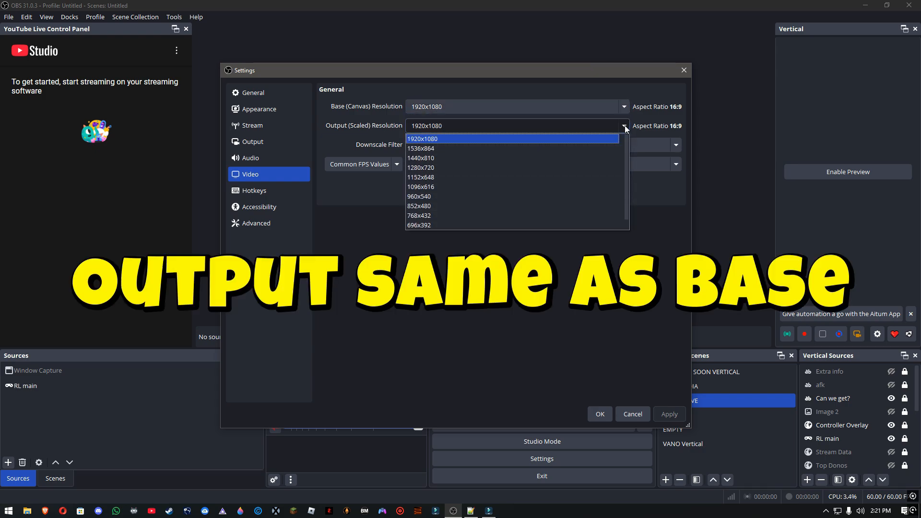
left_click(437, 139)
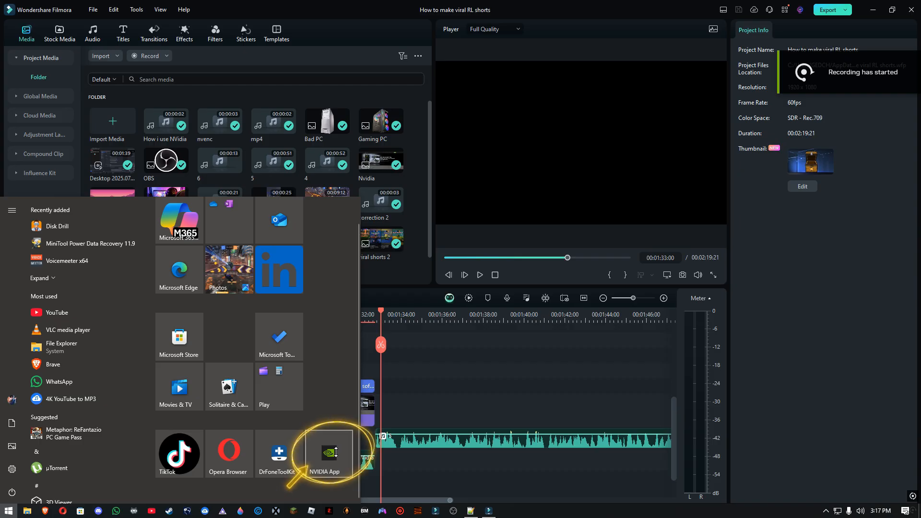
Switch to the NVIDIA app's settings, and view the video capture settings of its overlay
left_click(329, 453)
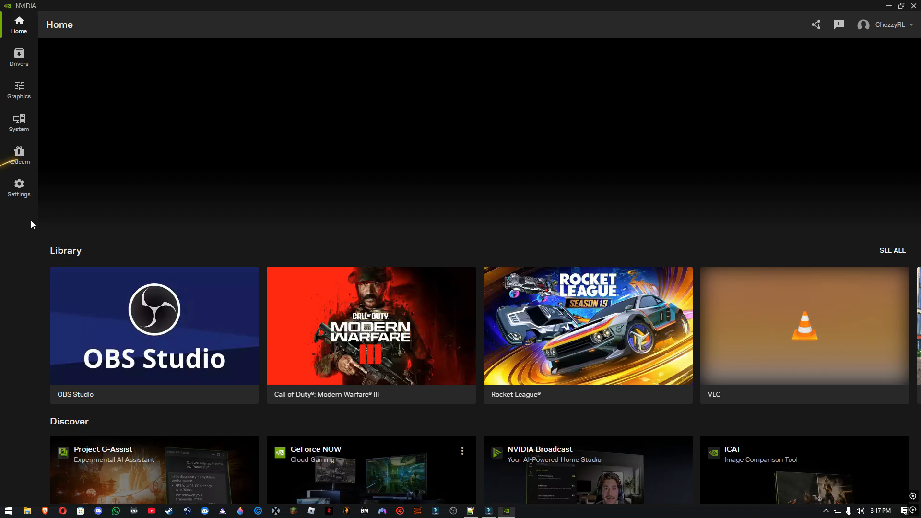
left_click(22, 195)
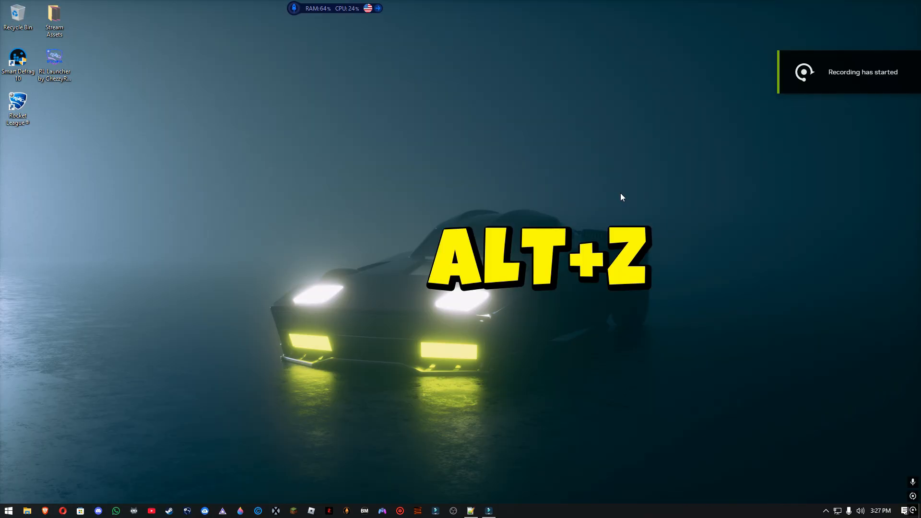
key("alt+z")
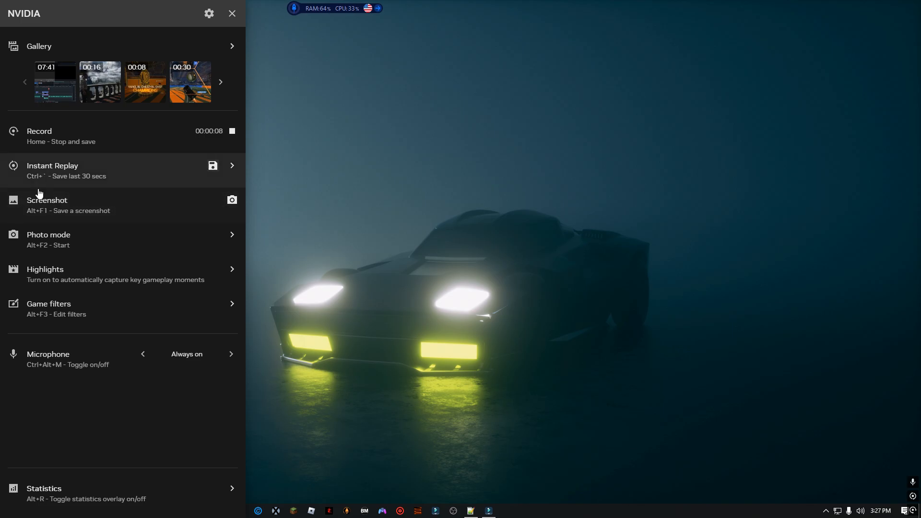
left_click(210, 14)
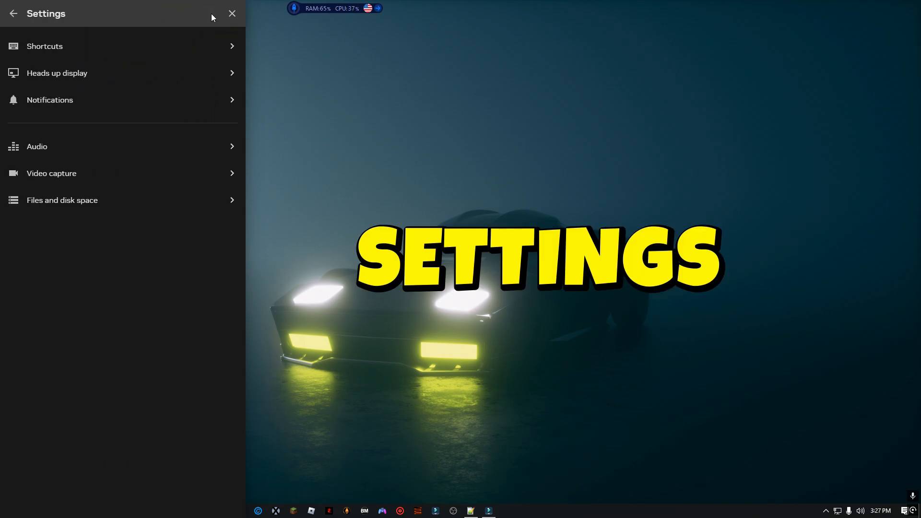
left_click(231, 175)
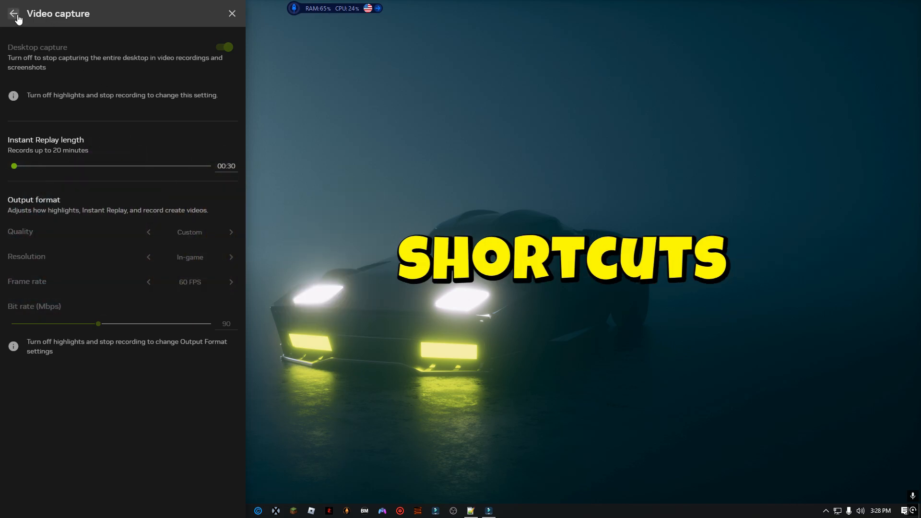
Review the overlay's shortcuts for toggling recording, toggling Instant Replay and saving the last recorded seconds
left_click(16, 15)
left_click(221, 44)
scroll(144, 192, "down", 1)
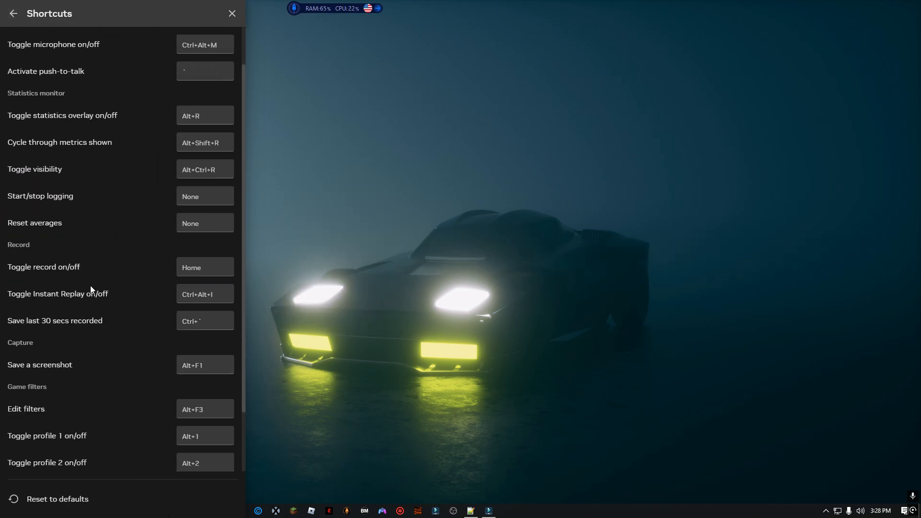
scroll(110, 284, "down", 1)
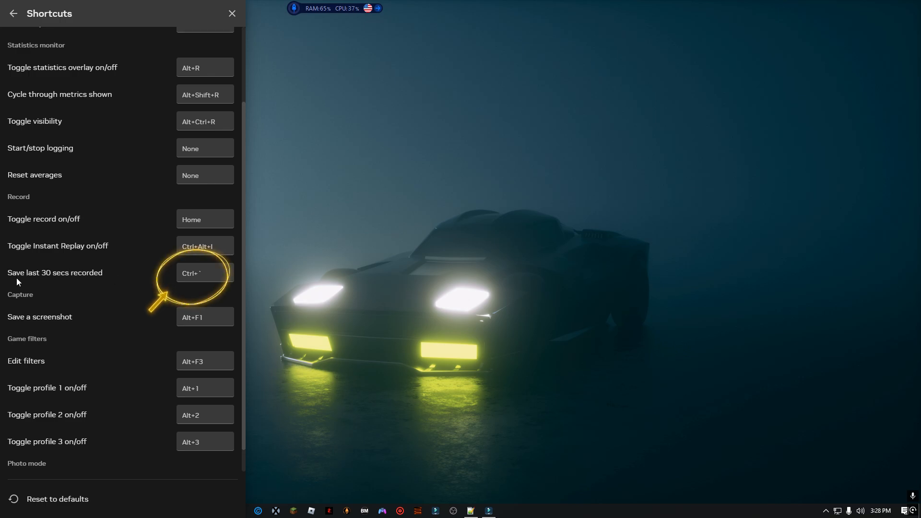
Return to the overlay's main screen and turn on Instant Replay
left_click(13, 14)
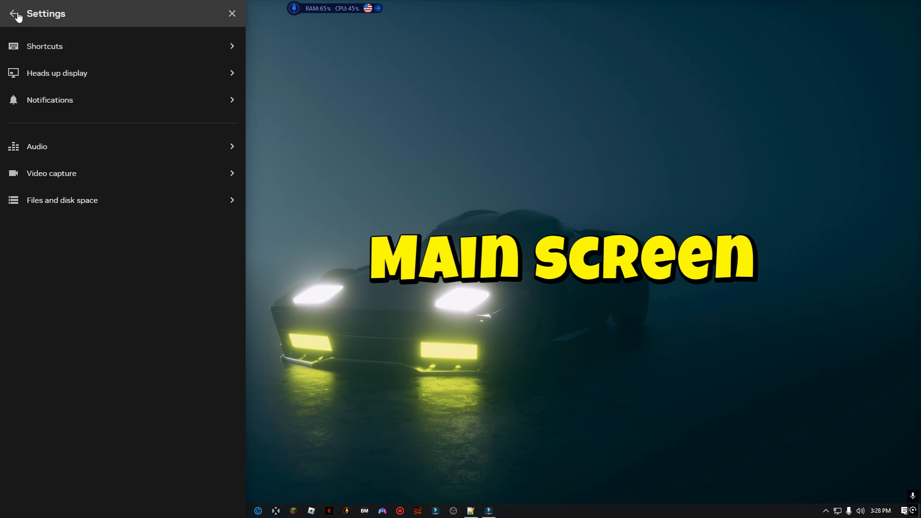
left_click(13, 14)
left_click(230, 166)
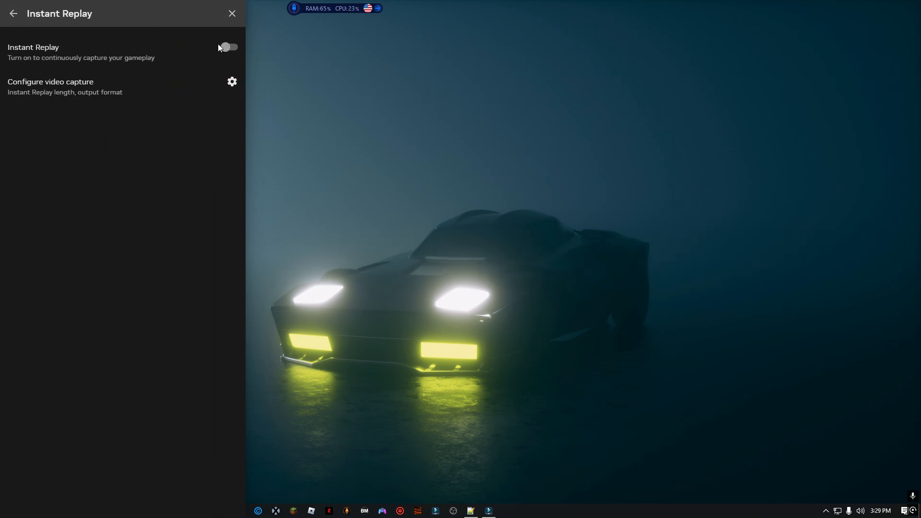
left_click(234, 53)
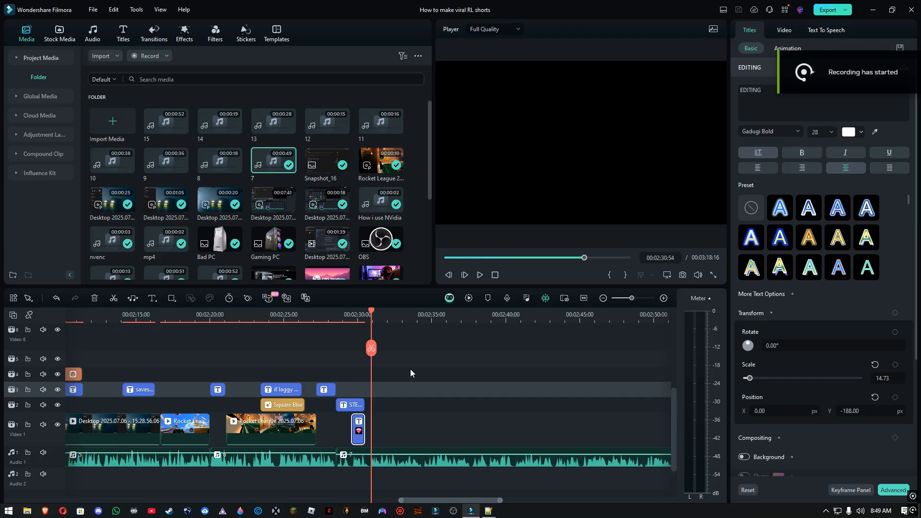
Switch to Wondershare Filmora and look over the edited timeline of the "How to make viral RL shorts" project
scroll(411, 370, "down", 2)
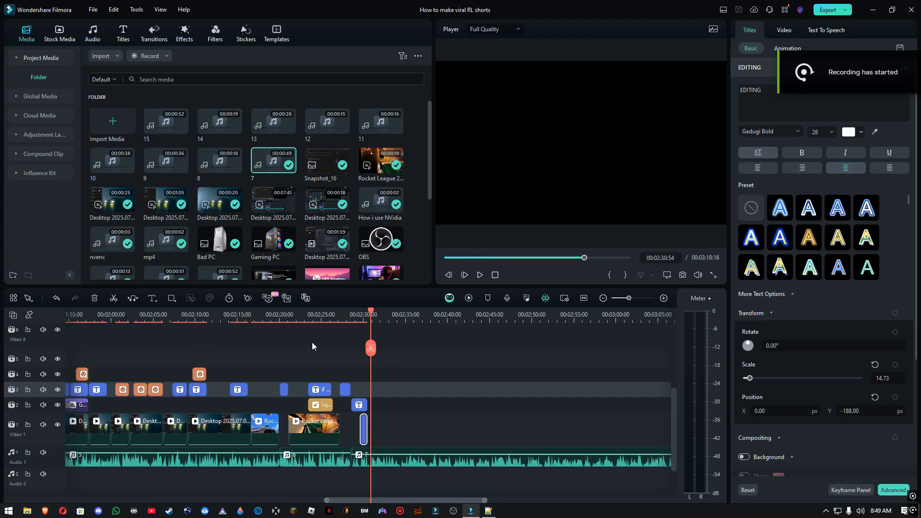
left_click_drag(260, 315, 23, 341)
scroll(204, 391, "up", 2)
scroll(201, 393, "down", 2)
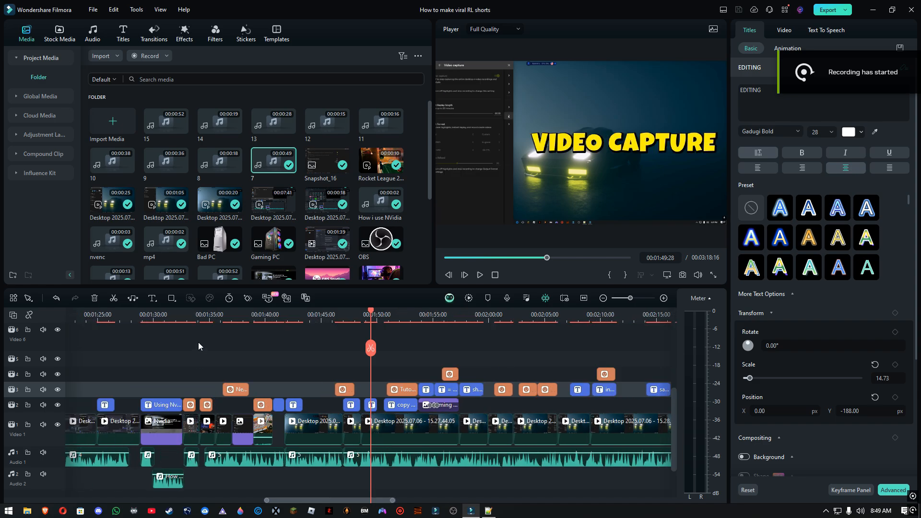
scroll(183, 360, "down", 2)
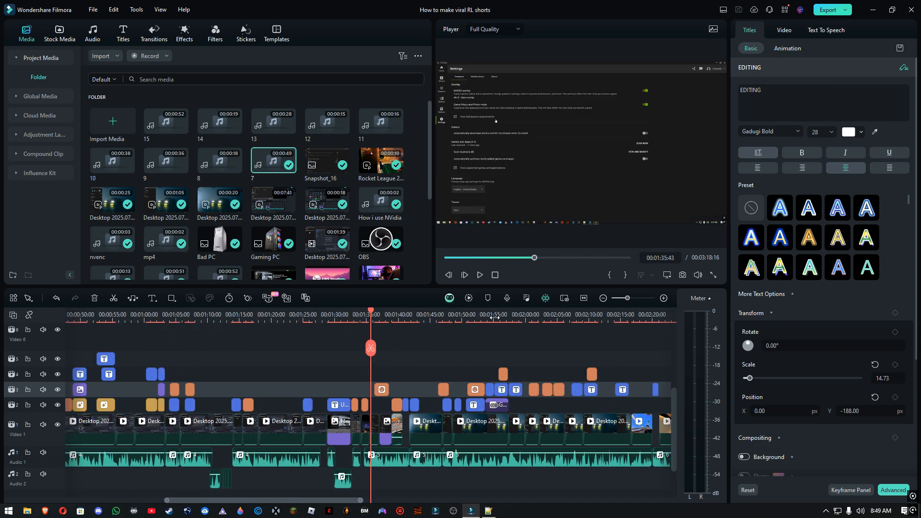
scroll(495, 318, "down", 3)
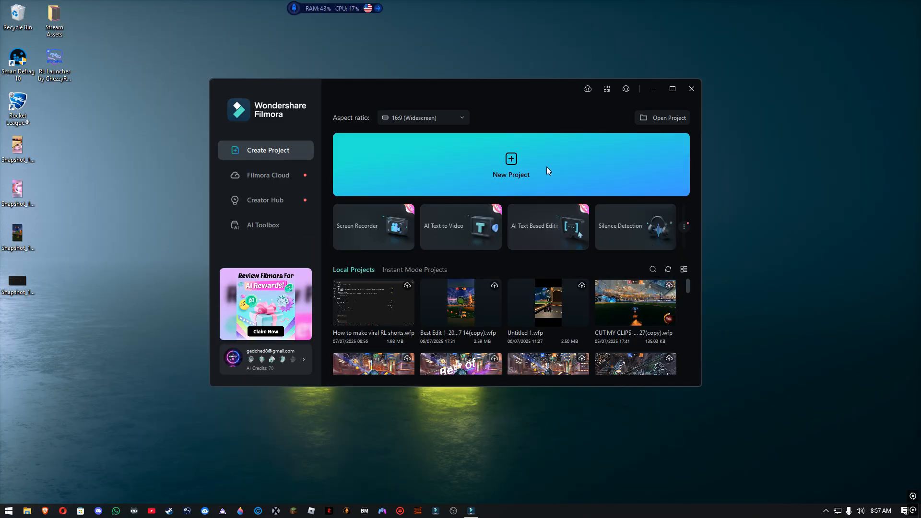
Create a new Filmora project and import the three Rocket League clips into its media folder
left_click(528, 171)
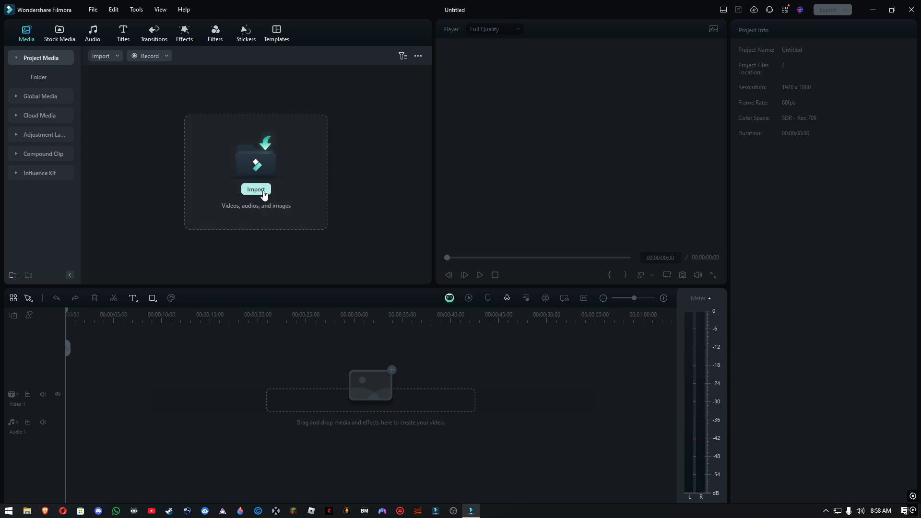
left_click(263, 191)
left_click_drag(401, 95, 230, 126)
left_click(379, 242)
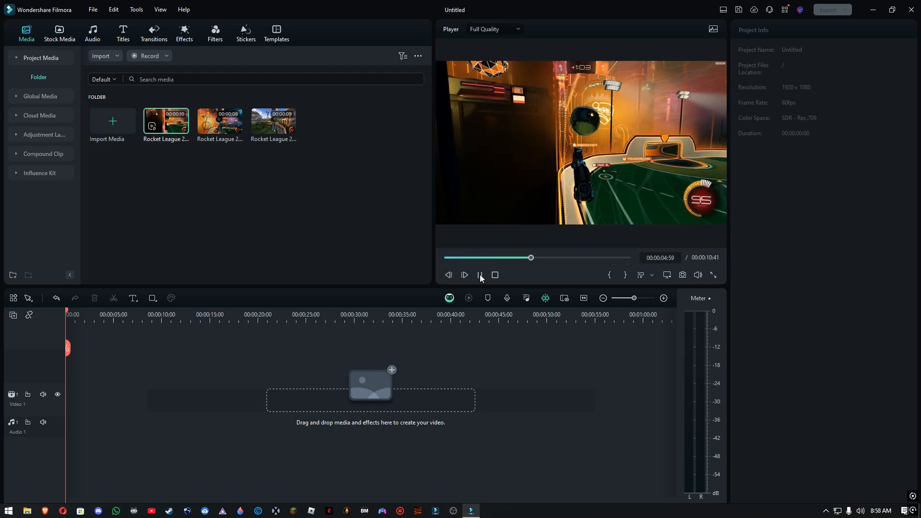
Preview the first Rocket League clip and place it at the start of the Video 1 track
left_click(481, 276)
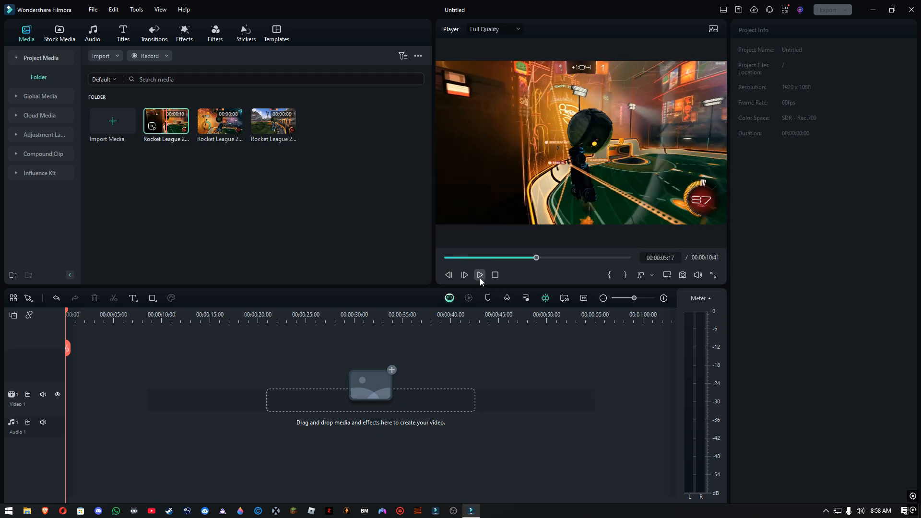
left_click(480, 276)
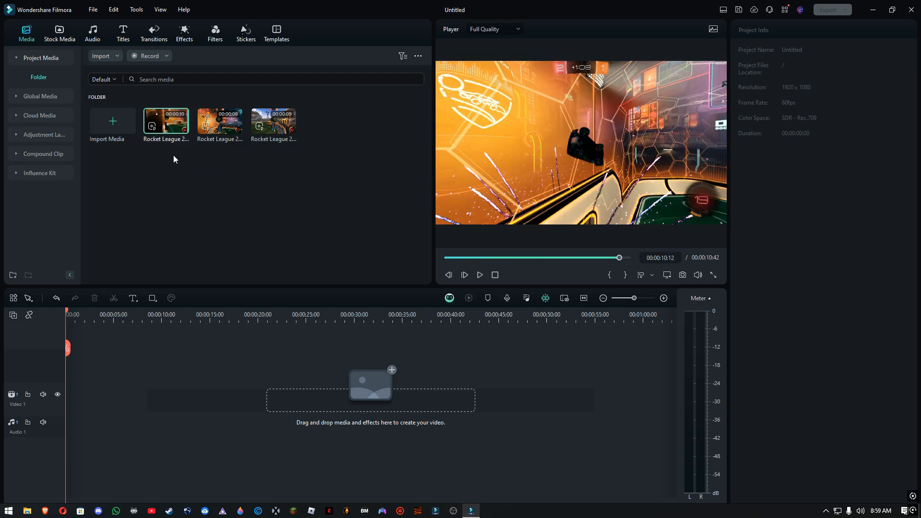
left_click_drag(168, 130, 68, 411)
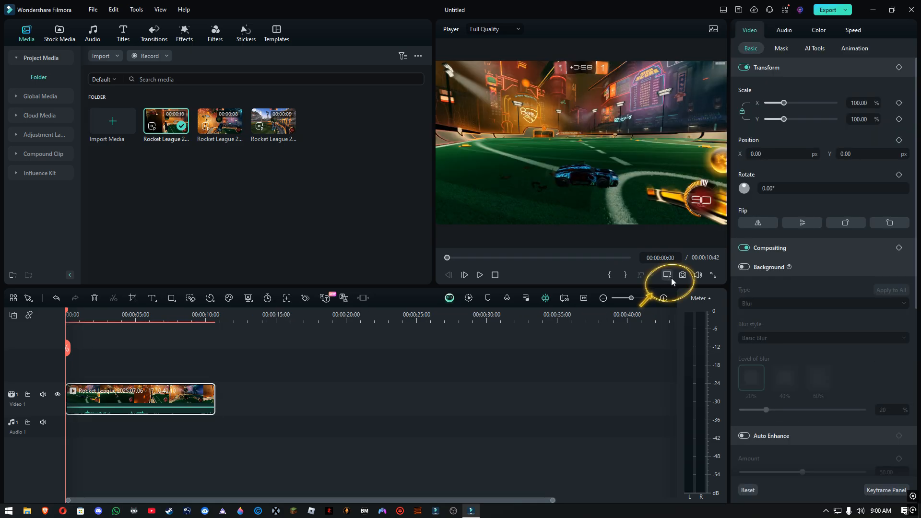
Change the project's aspect ratio from widescreen to vertical portrait in the project settings
left_click(670, 277)
left_click(710, 290)
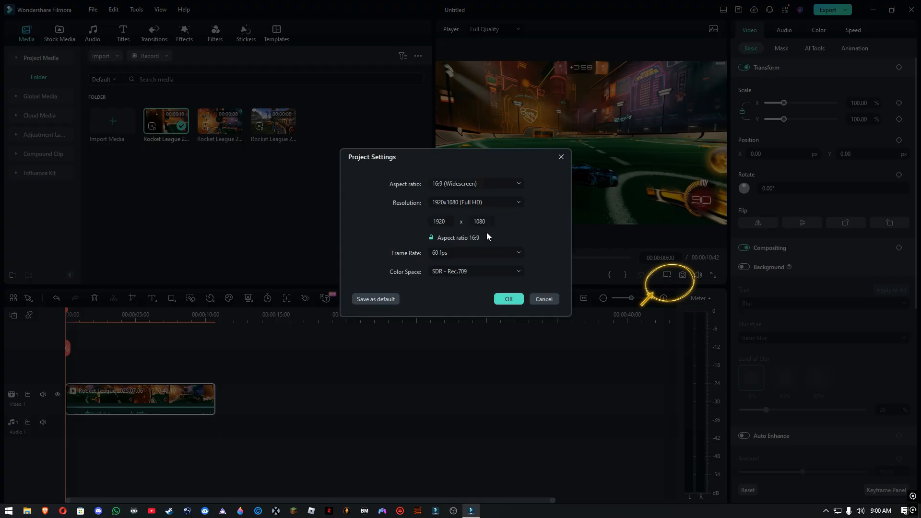
left_click(475, 184)
left_click(494, 248)
left_click(509, 299)
Set the timeline clip's scale to 200% on both axes
left_click(862, 103)
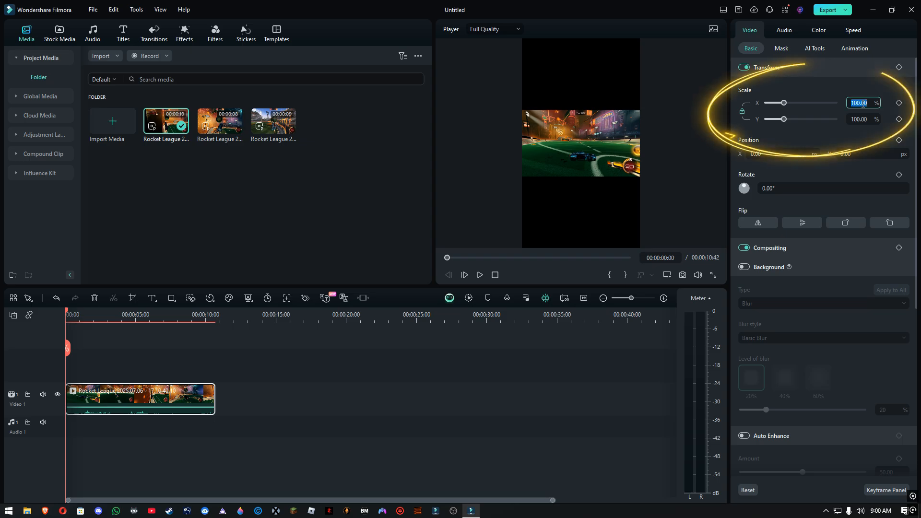
type("200")
key("Return")
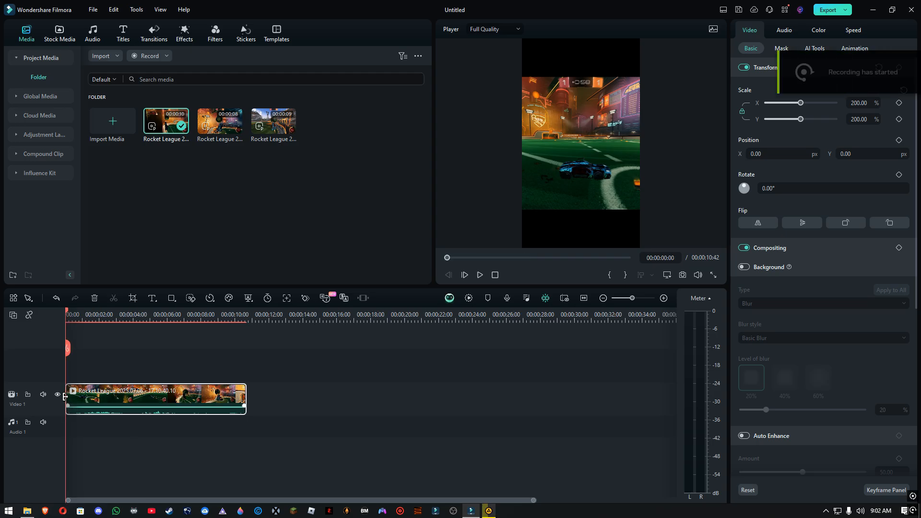
Play the scaled clip from the start of the timeline to review it
mouse_move(65, 397)
left_mouse_down()
mouse_move(94, 397)
mouse_move(66, 398)
left_mouse_up()
left_click_drag(142, 315, 67, 315)
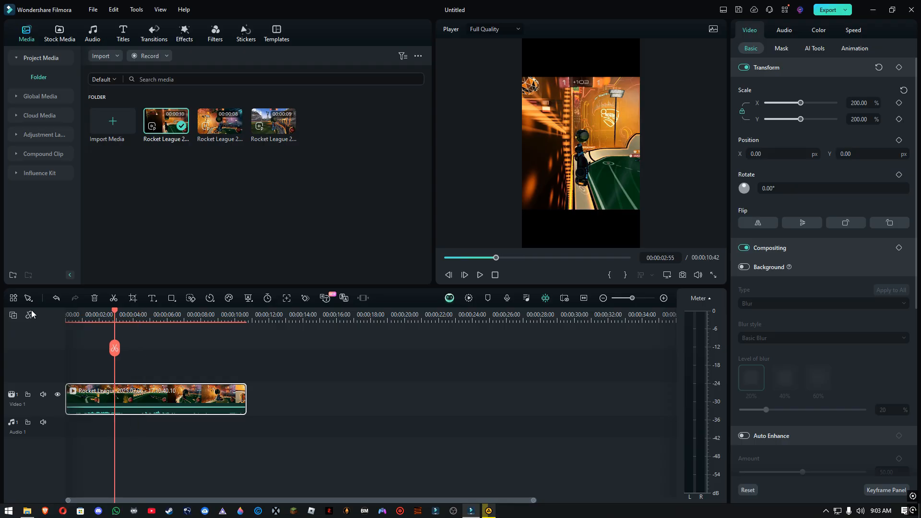
key("space")
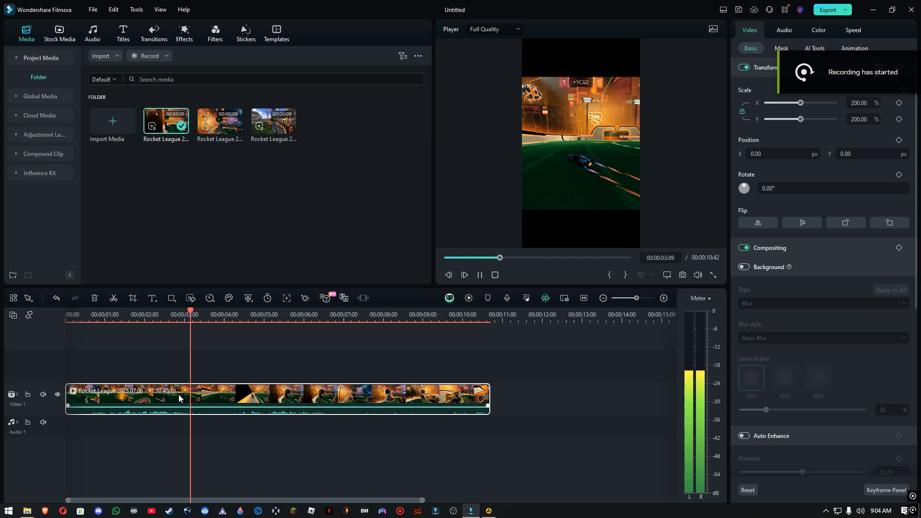
Split the gameplay clip at 00:00:03:21, delete the part before the cut, and move the remainder to the start of Video 1
key("space")
left_click(198, 348)
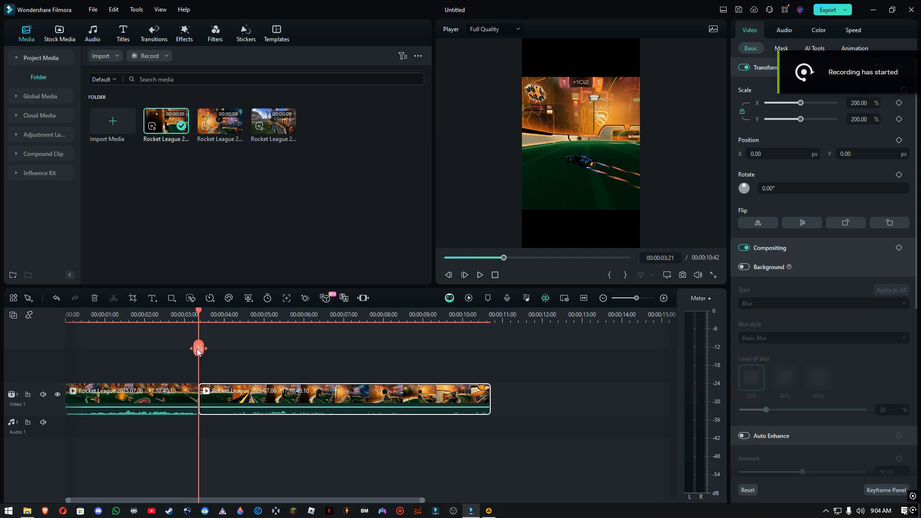
left_click(151, 397)
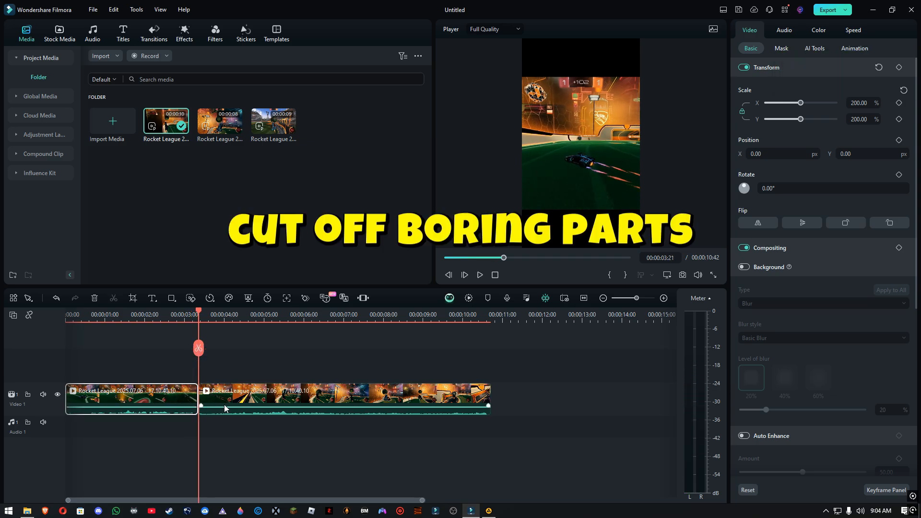
key("Delete")
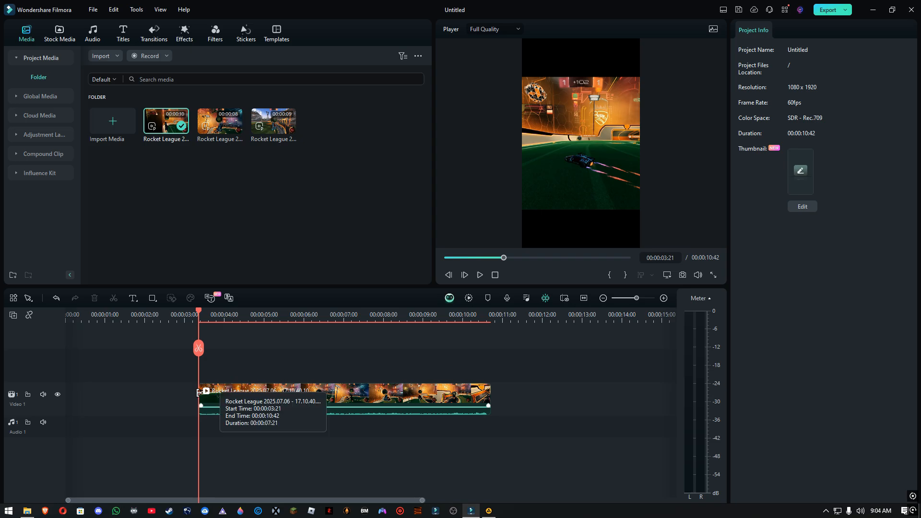
left_click_drag(206, 397, 74, 396)
key("space")
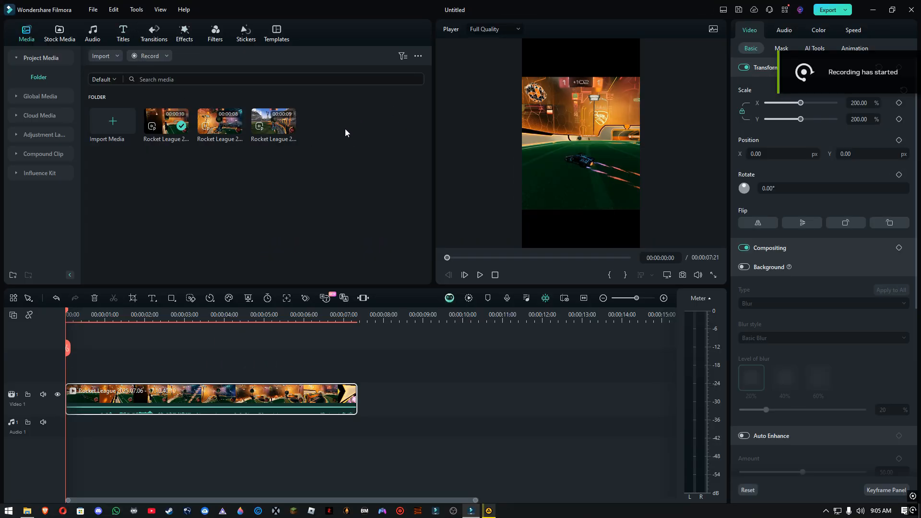
Add the Neon Title 10 preset above the start of the clip and set its text to "How did i get passed him💀🙏"
left_click(127, 39)
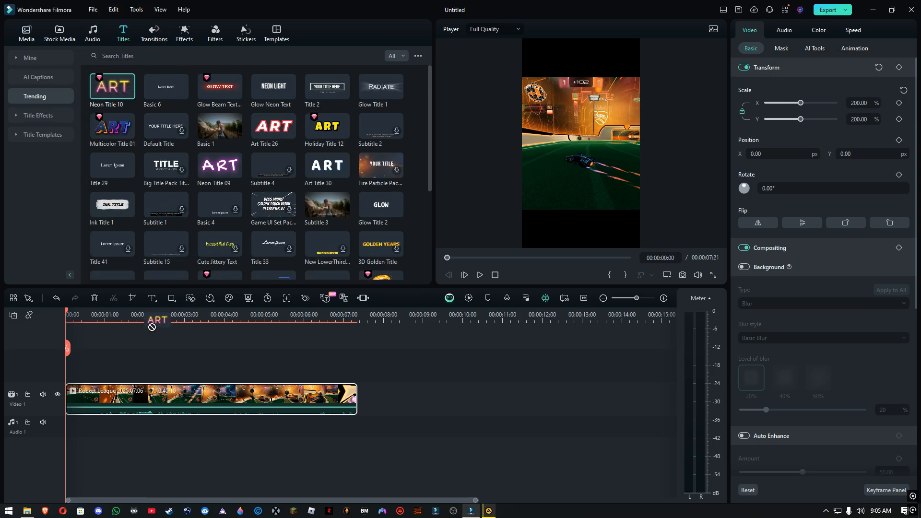
left_click_drag(152, 327, 91, 352)
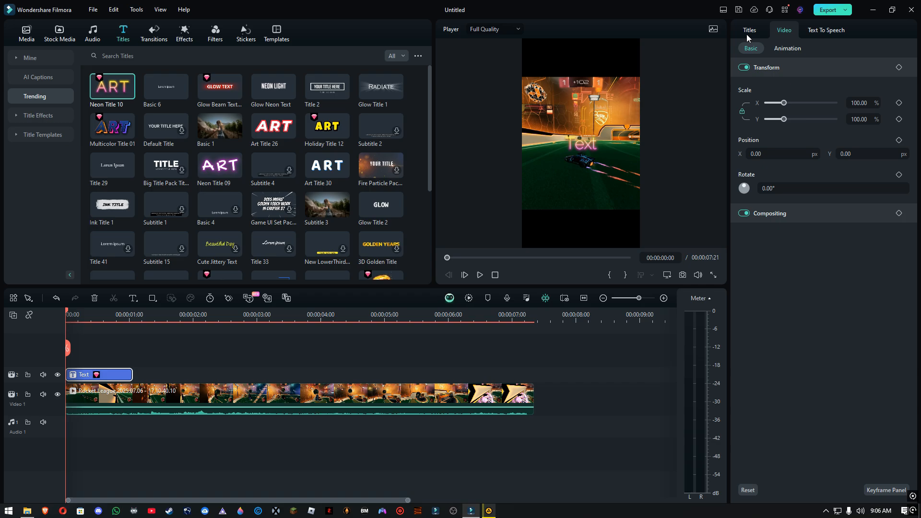
left_click(748, 35)
left_click(768, 89)
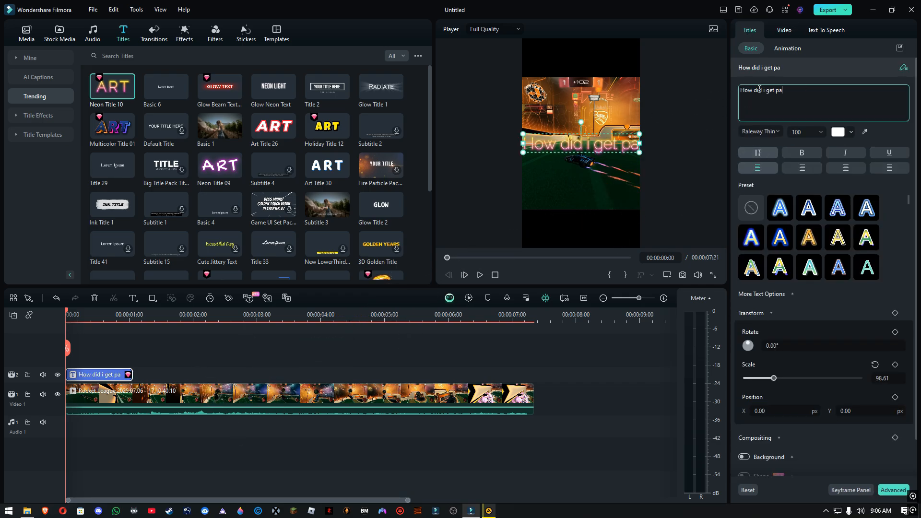
type("ssed him")
key("super+period")
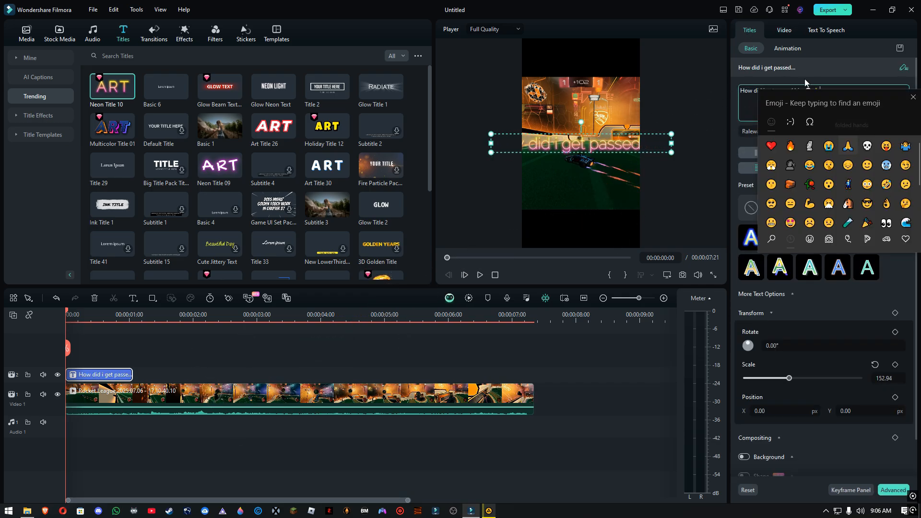
Set the title's scale to about 79.33 and raise it to a Y position of 341 px
left_click_drag(772, 339, 768, 341)
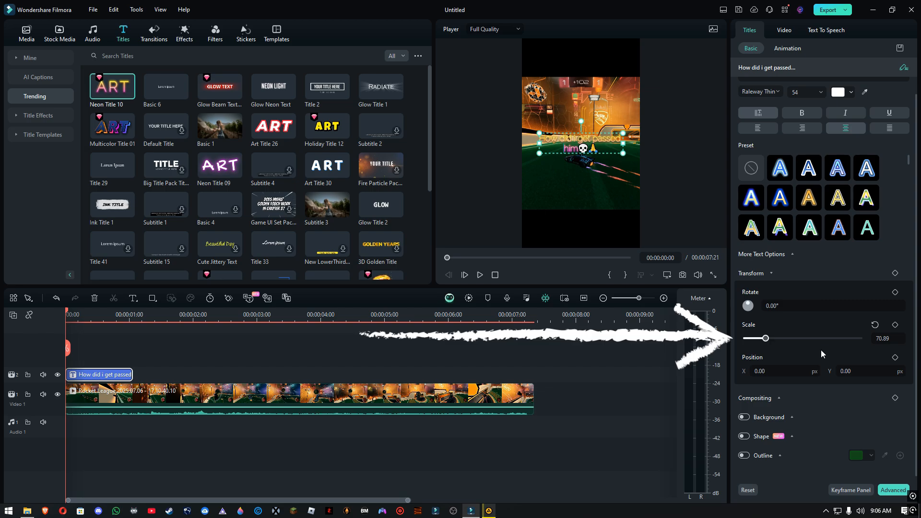
type("132")
key("Return")
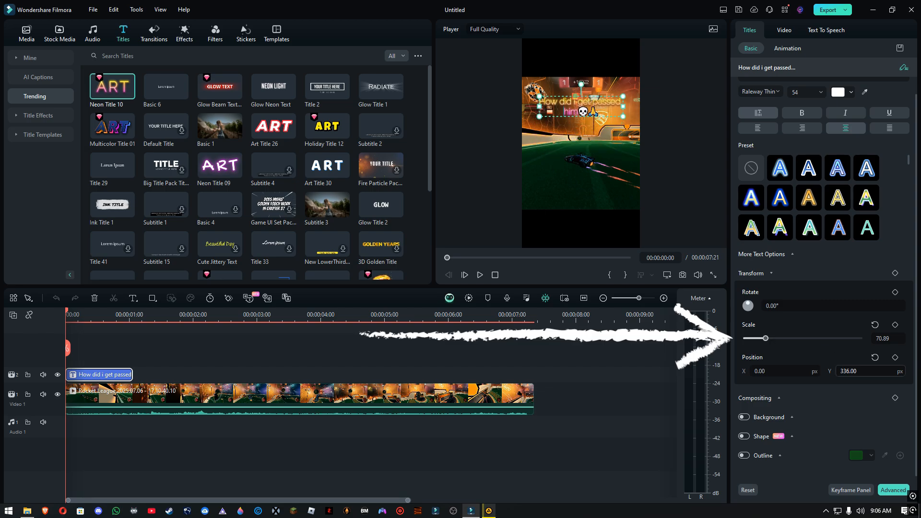
left_click_drag(772, 344, 769, 341)
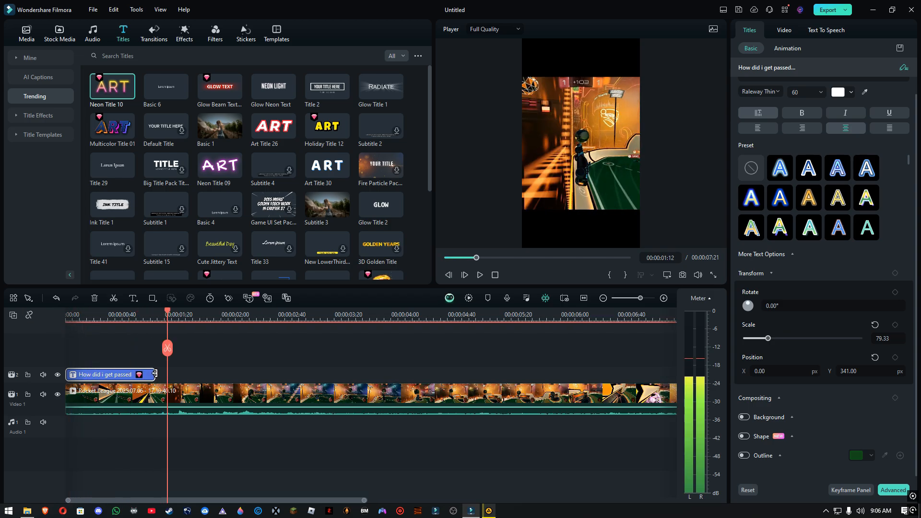
Lengthen the title on the timeline and play the sequence to check it
left_click_drag(155, 373, 215, 375)
key("space")
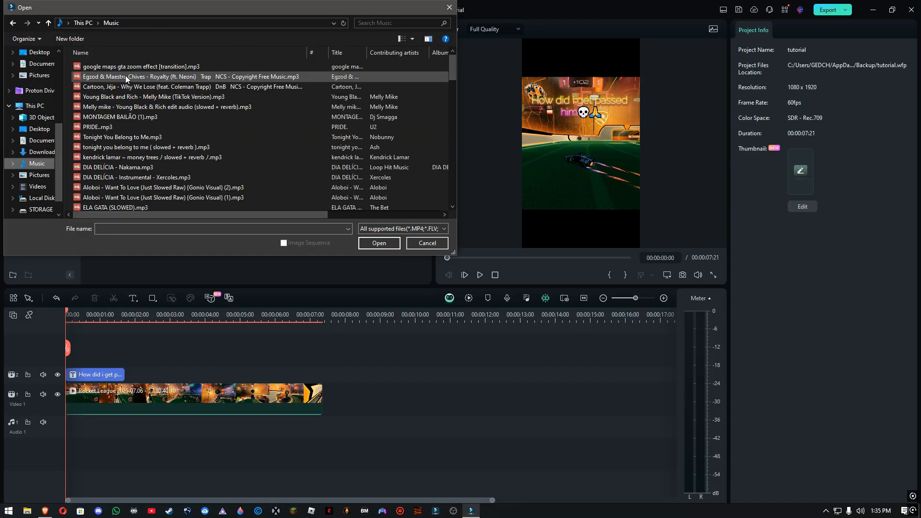
Import the Egzod & Maestro Chives - Royalty music file and place it at the start of the Audio 1 track
double_click(126, 77)
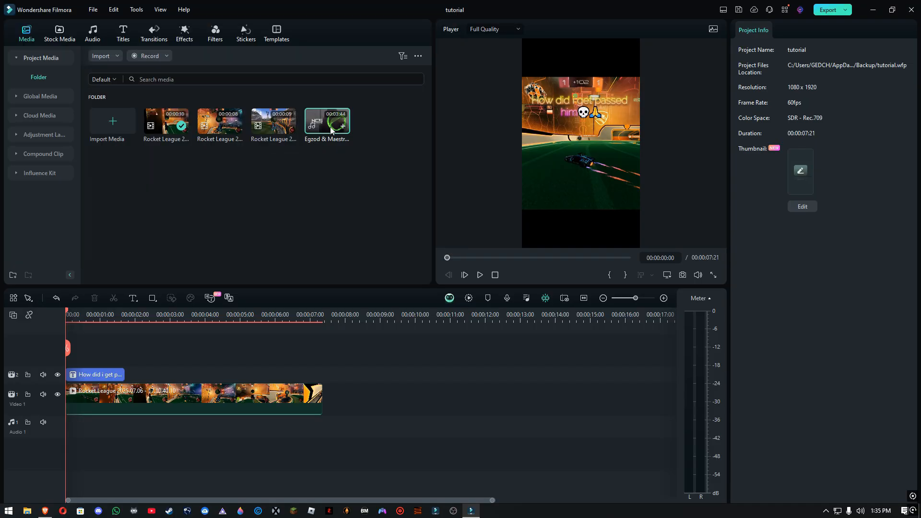
left_click_drag(297, 438, 46, 439)
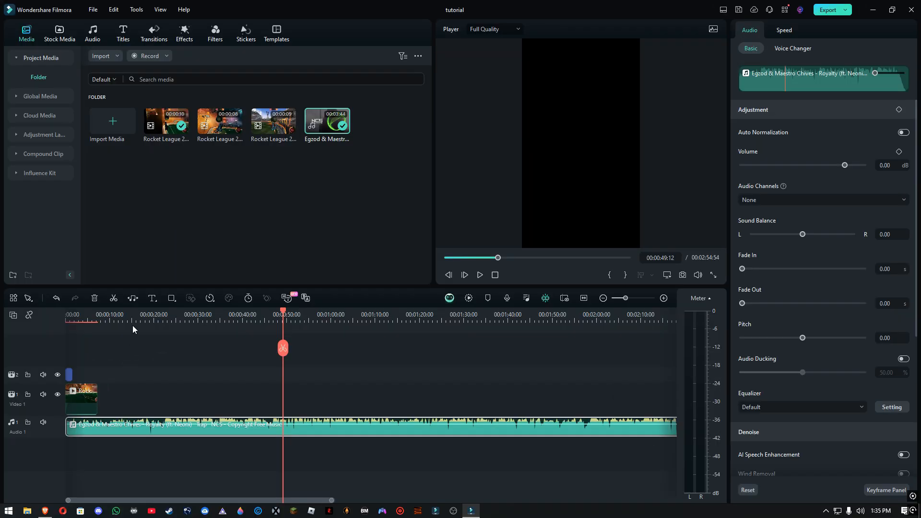
Find the music's build-up by ear and trim about 17 seconds off its beginning, keeping the track at the timeline start
left_click(134, 317)
key("space")
scroll(156, 342, "up", 3)
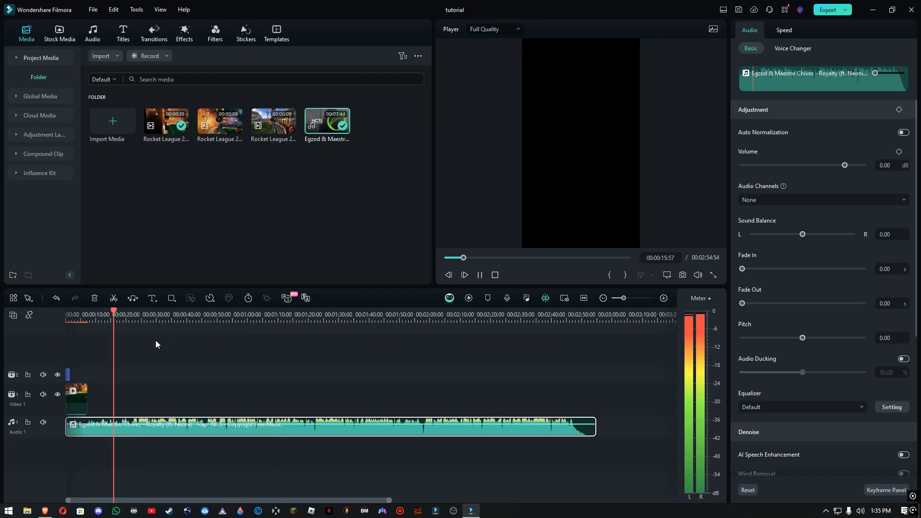
scroll(159, 342, "up", 1)
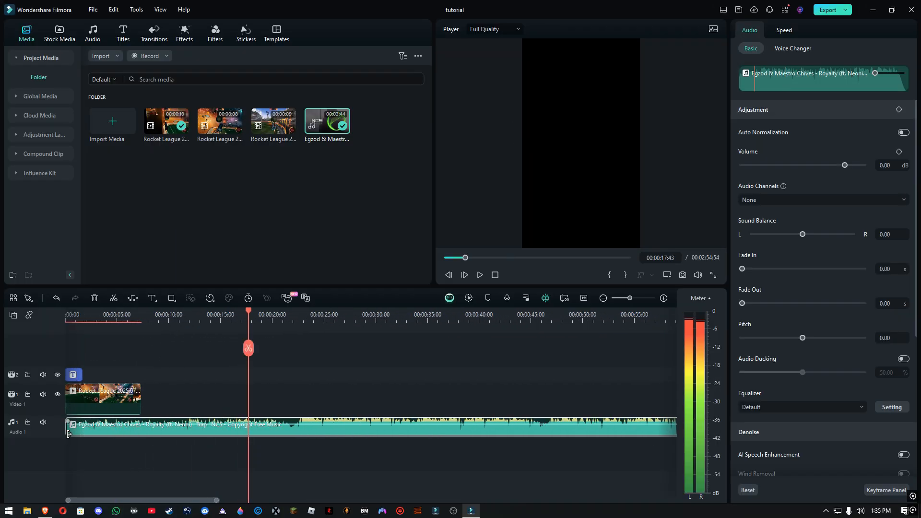
left_click_drag(68, 434, 52, 423)
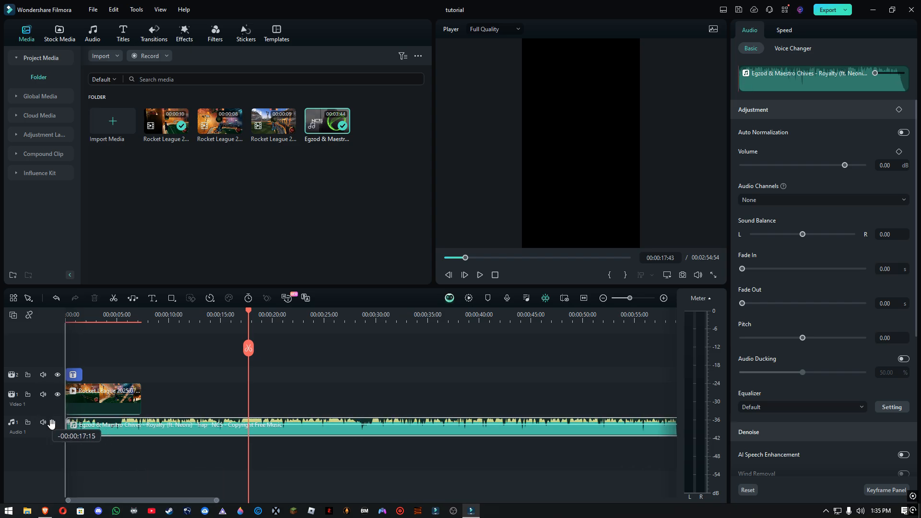
Listen for the beat drop in the music and add a marker to the audio clip at 00:00:05:39
left_click(344, 316)
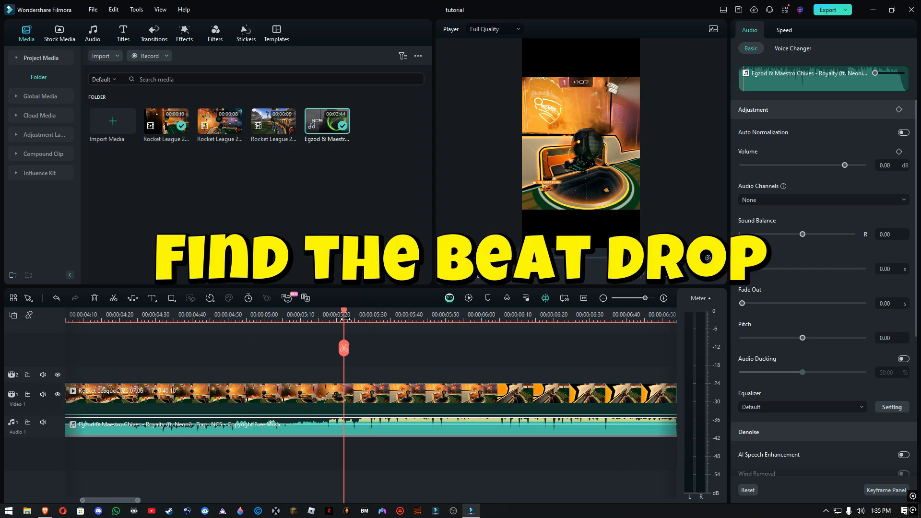
key("space")
key("space")
left_click(323, 316)
key("space")
key("space")
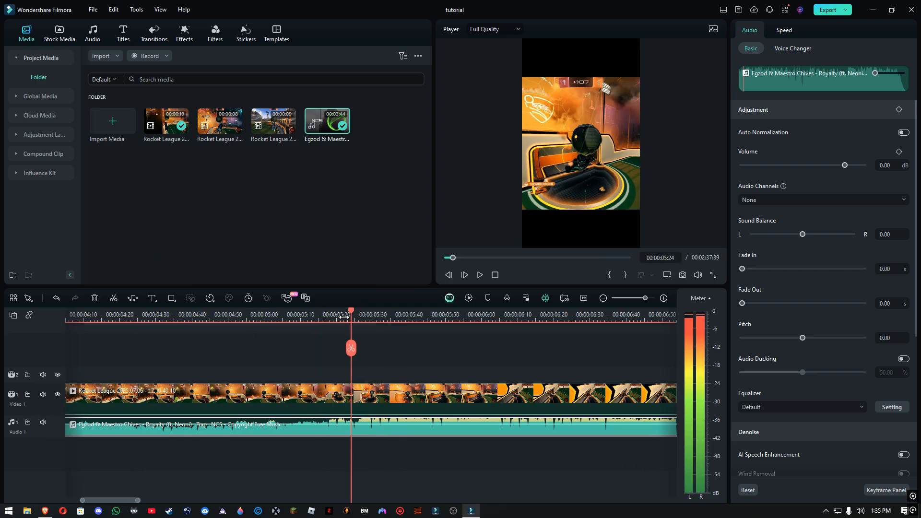
scroll(410, 333, "up", 1)
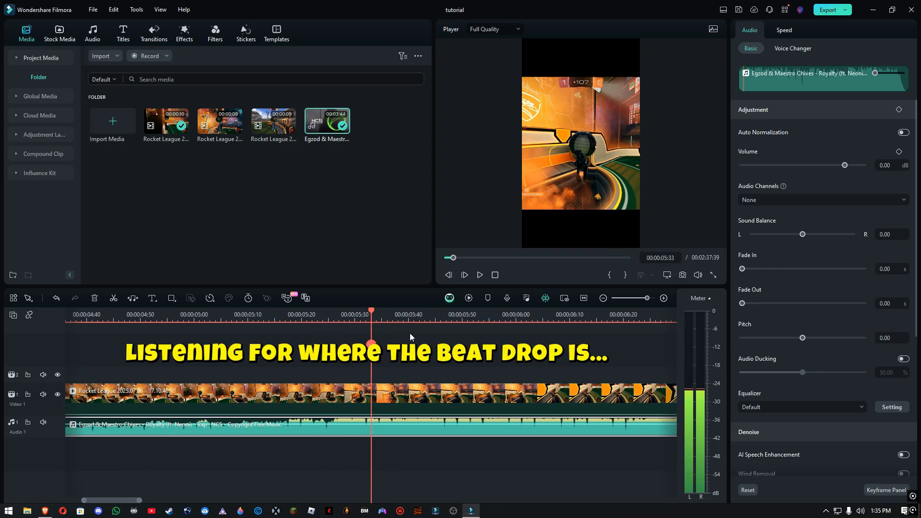
key("space")
key("space")
left_click(403, 317)
key("space")
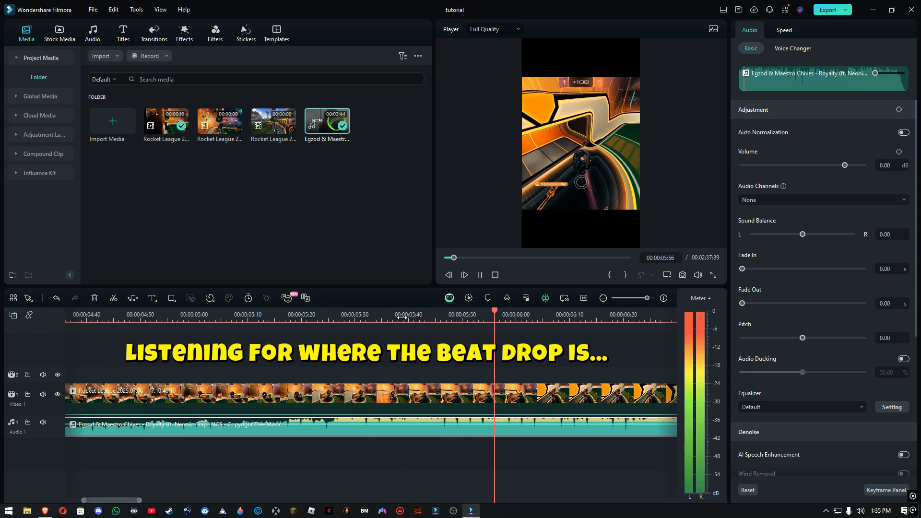
left_click(403, 319)
key("space")
left_click(403, 321)
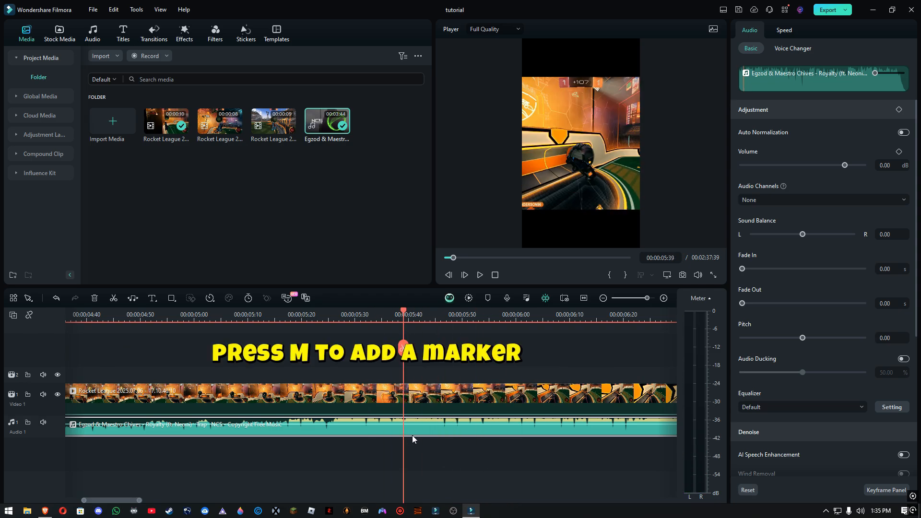
key("m")
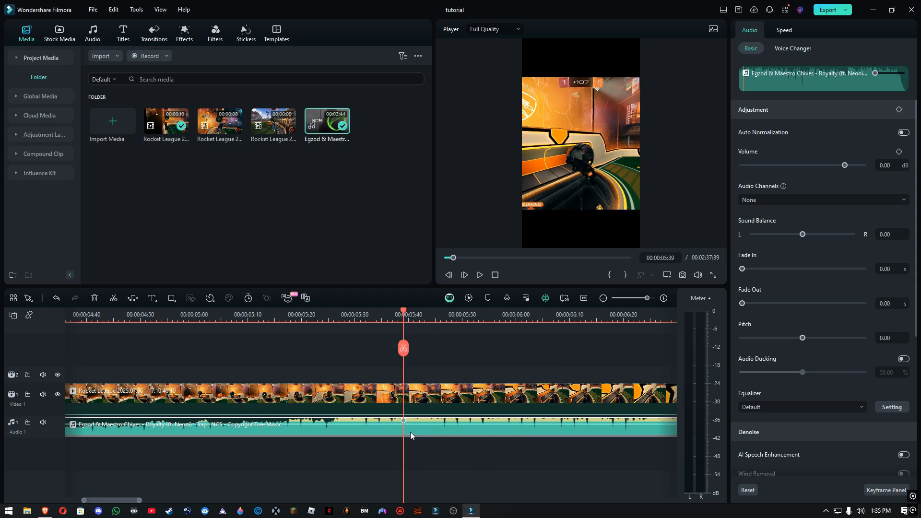
Locate the goal explosion in the gameplay clip and add a marker to the video clip at 00:00:06:26
scroll(365, 424, "down", 4)
left_click(370, 425)
scroll(372, 425, "down", 7)
left_click(270, 319)
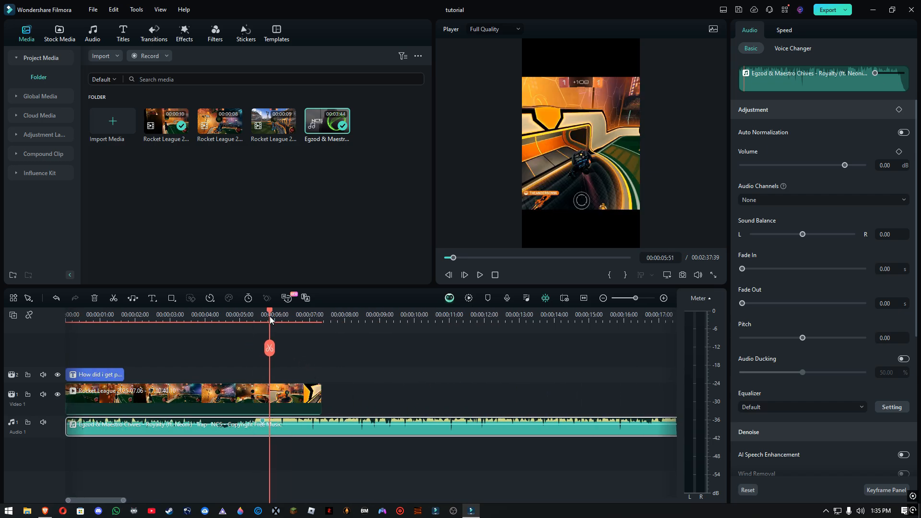
scroll(344, 332, "up", 2)
mouse_move(370, 315)
left_mouse_down()
mouse_move(420, 321)
mouse_move(386, 312)
left_mouse_up()
scroll(427, 339, "up", 3)
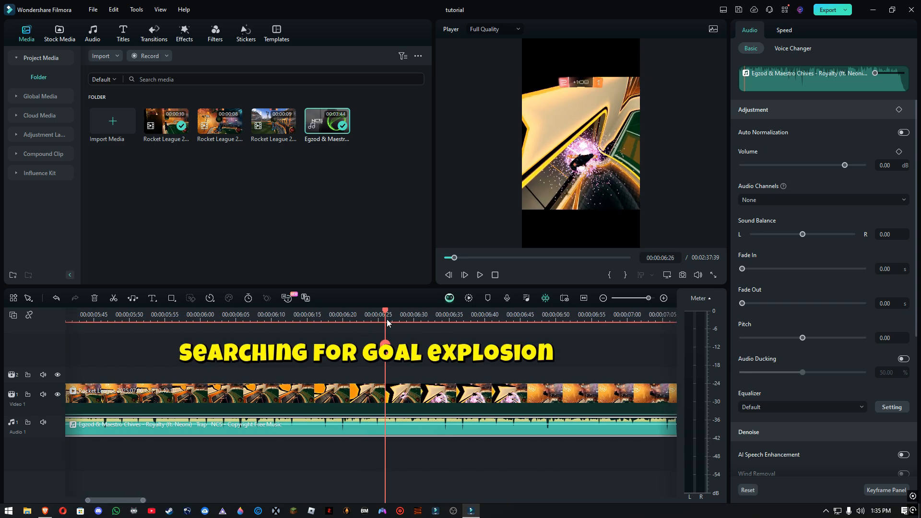
scroll(387, 322, "up", 2)
left_click(376, 398)
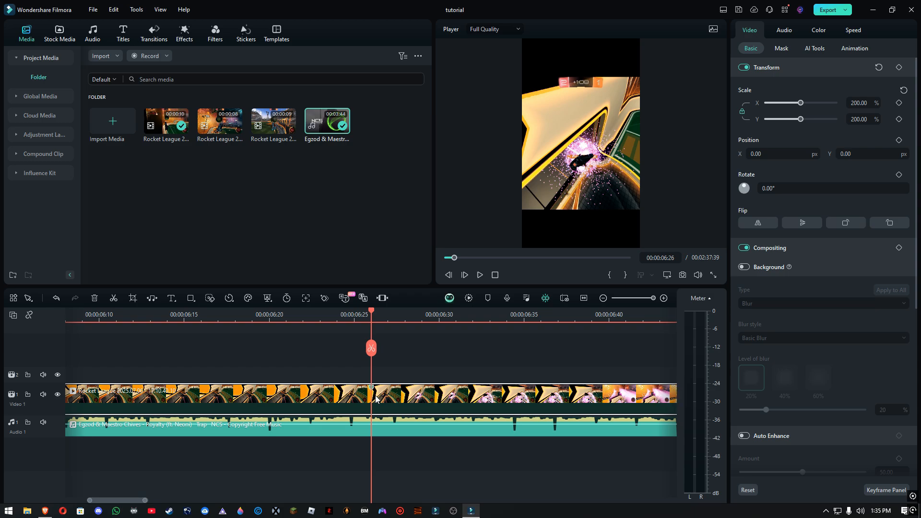
Move the music so its beat-drop marker lines up with the goal-explosion marker at 00:00:06:26, and save the project
scroll(376, 398, "down", 4)
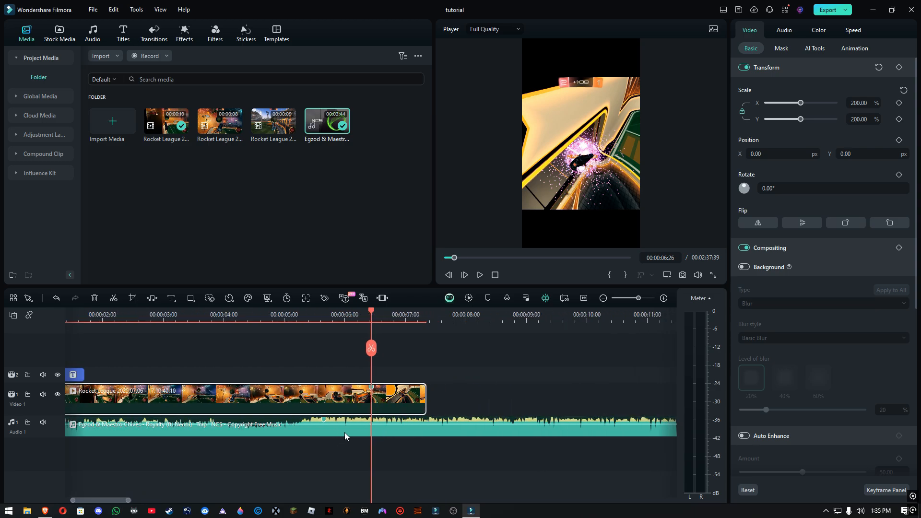
left_click(375, 431)
scroll(376, 431, "up", 2)
left_click_drag(336, 433, 479, 421)
scroll(381, 425, "up", 3)
mouse_move(373, 435)
left_mouse_down()
mouse_move(411, 430)
mouse_move(371, 429)
left_mouse_up()
scroll(371, 429, "down", 5)
key("ctrl+s")
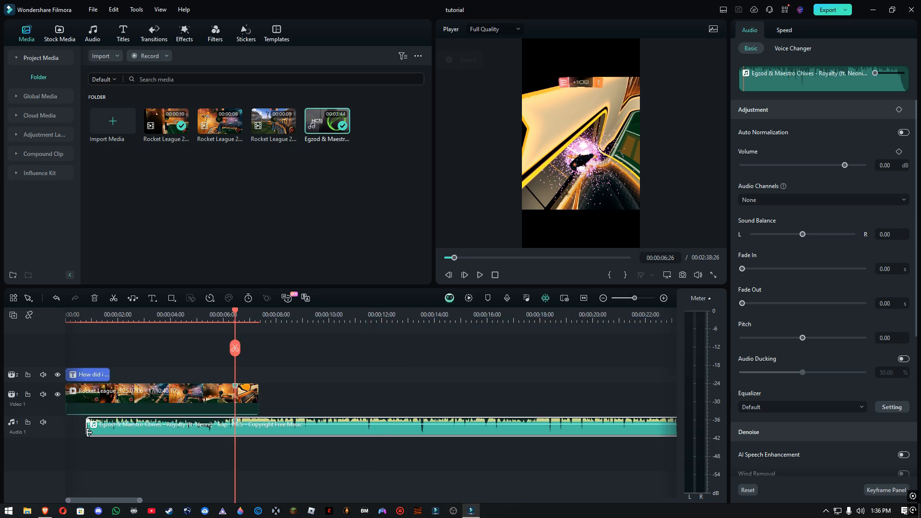
Extend the music's beginning back to the timeline start and give it a 1-second fade in
left_click_drag(86, 432, 66, 431)
left_click(896, 269)
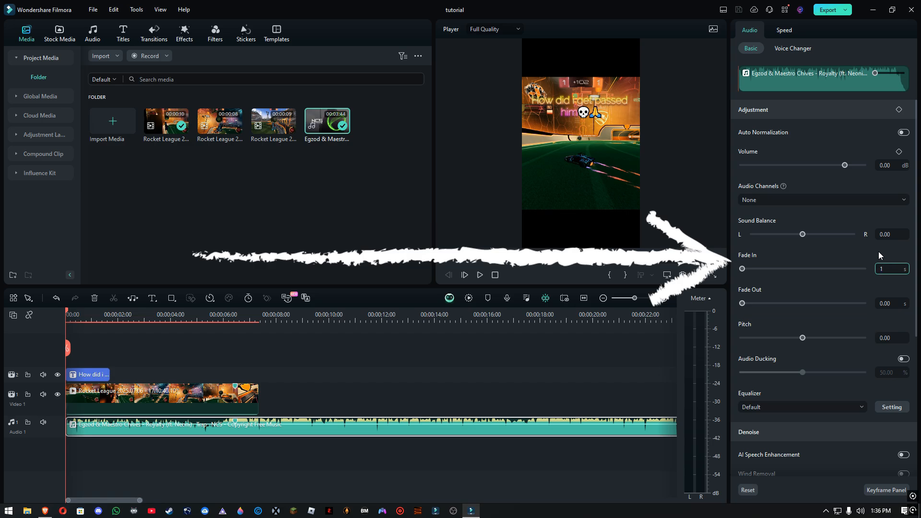
type("1")
key("Return")
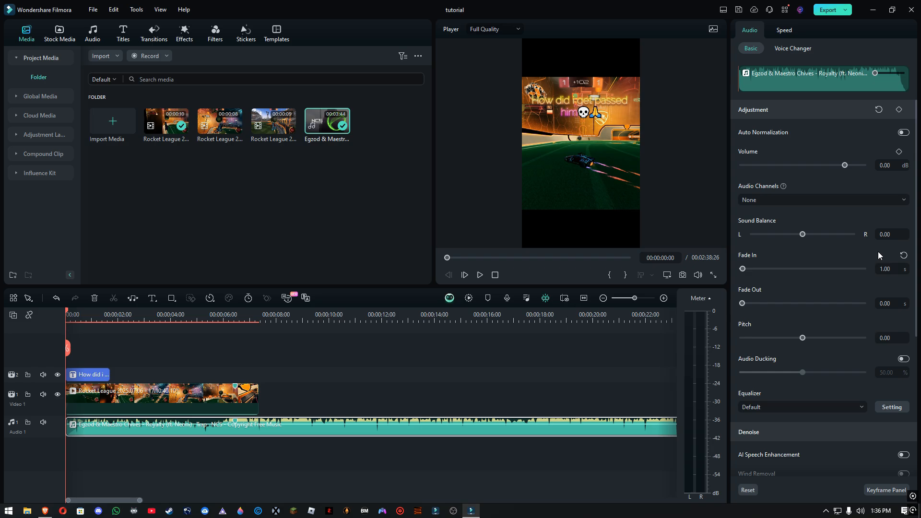
key("space")
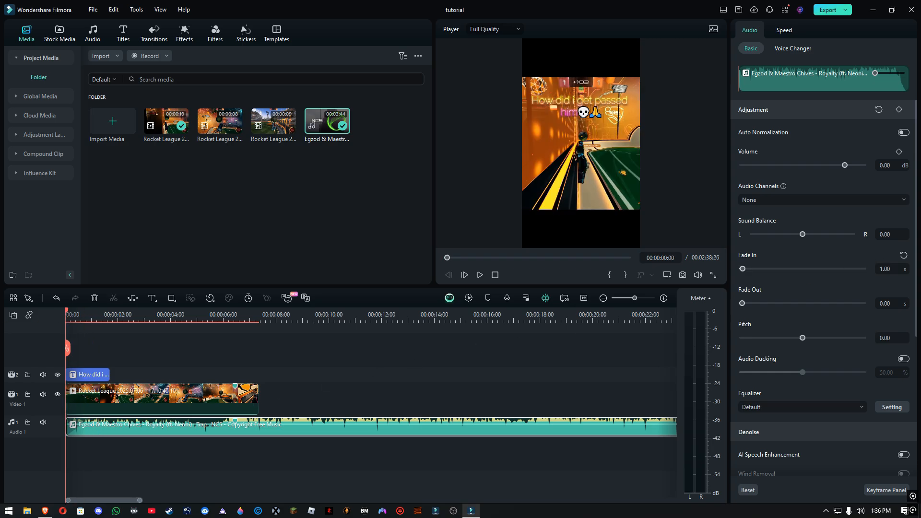
Trim the end of the first gameplay clip to 00:00:06:48, shortly after the goal explosion, and play the new ending
scroll(90, 402, "up", 1)
scroll(90, 402, "up", 1)
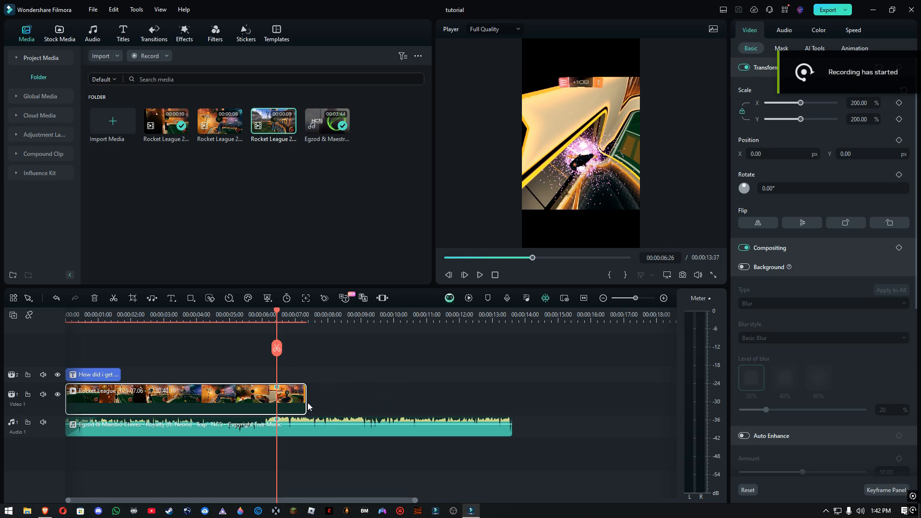
left_click_drag(301, 399, 288, 398)
key("space")
key("space")
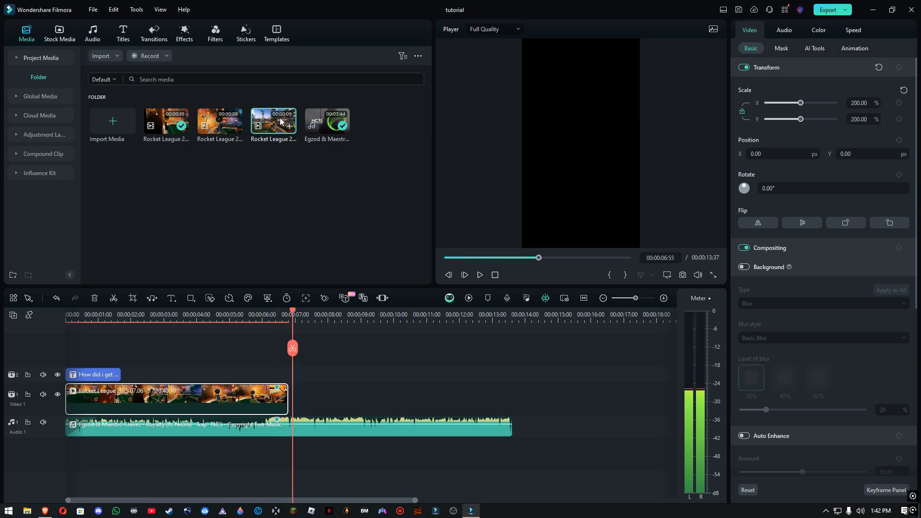
Place the third Rocket League clip directly after the first on Video 1 and set its scale to 200%
left_click_drag(276, 126, 293, 391)
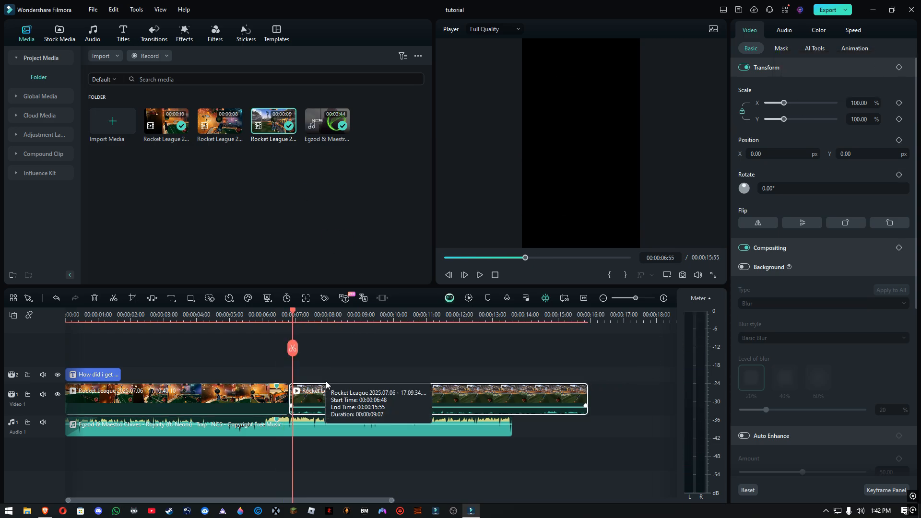
scroll(327, 384, "up", 1)
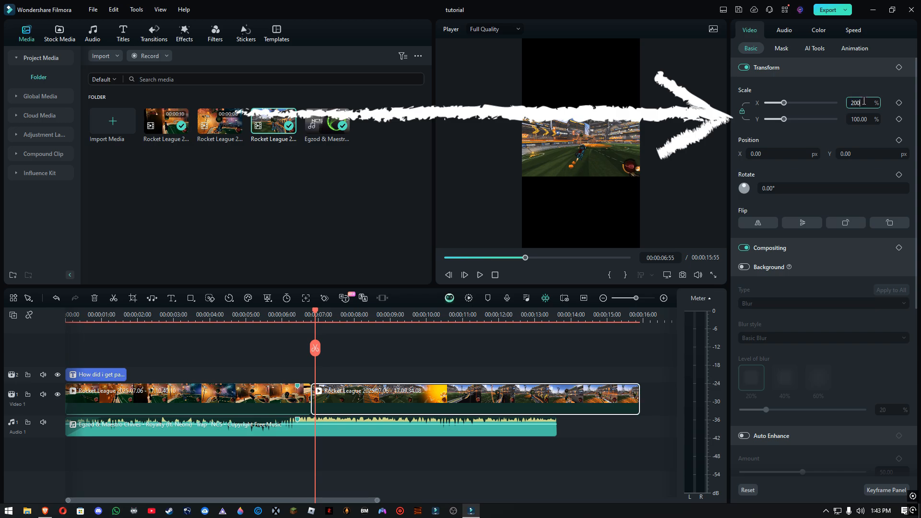
key("Return")
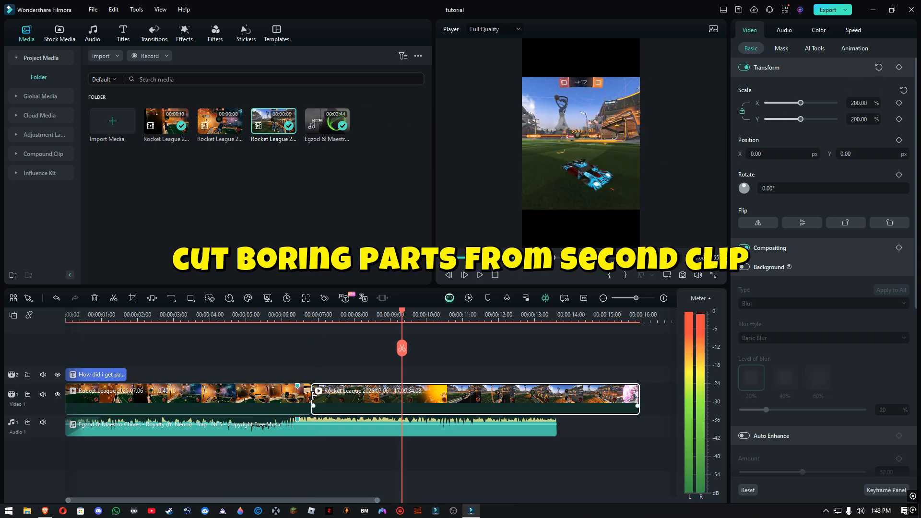
Trim the beginning of the newly added second gameplay clip on Video 1
left_click_drag(312, 391, 346, 398)
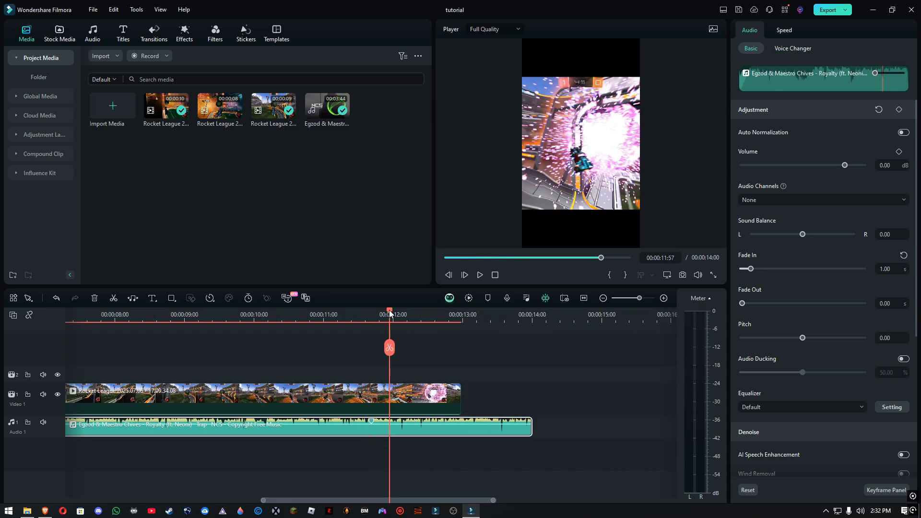
Trim the second gameplay clip's beginning until its goal explosion marker lines up with the music beat marker near 00:00:11:41, and save the project
scroll(406, 357, "up", 1)
left_click(389, 398)
scroll(389, 397, "down", 2)
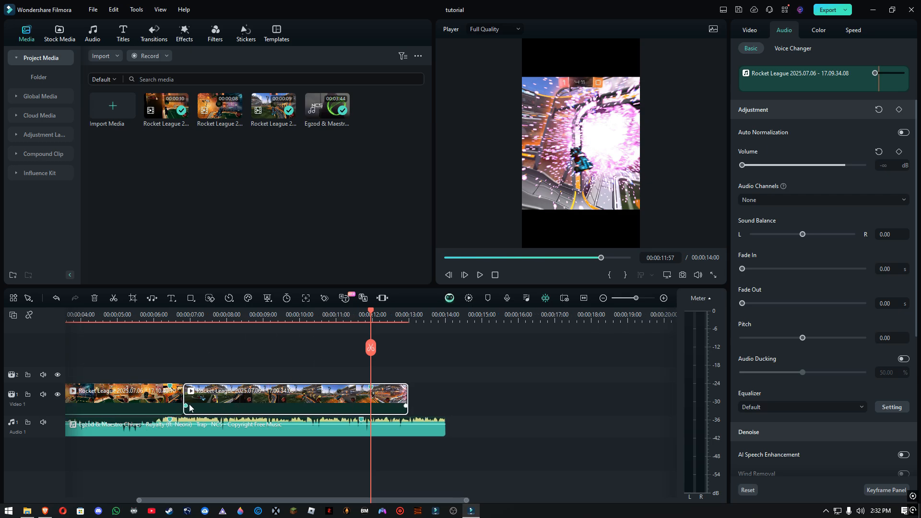
left_click_drag(185, 399, 201, 400)
scroll(380, 401, "up", 5)
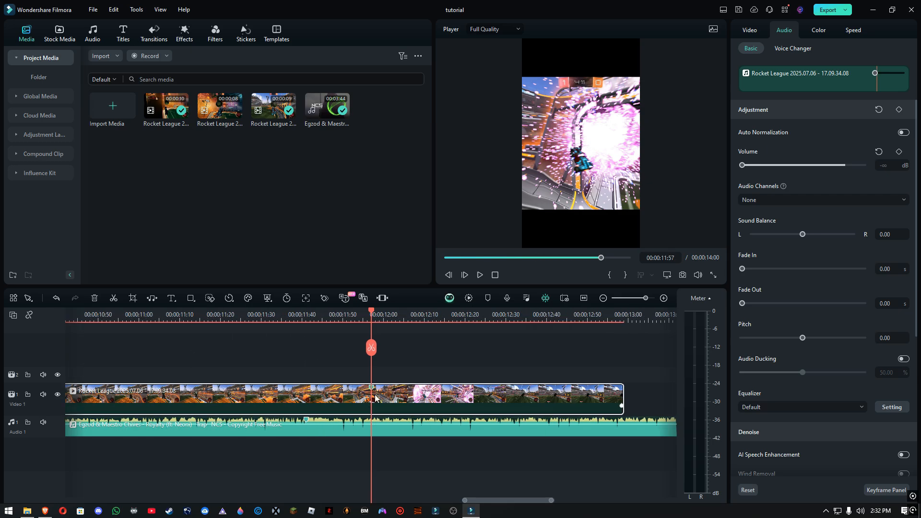
left_click_drag(373, 400, 307, 401)
scroll(375, 387, "up", 3)
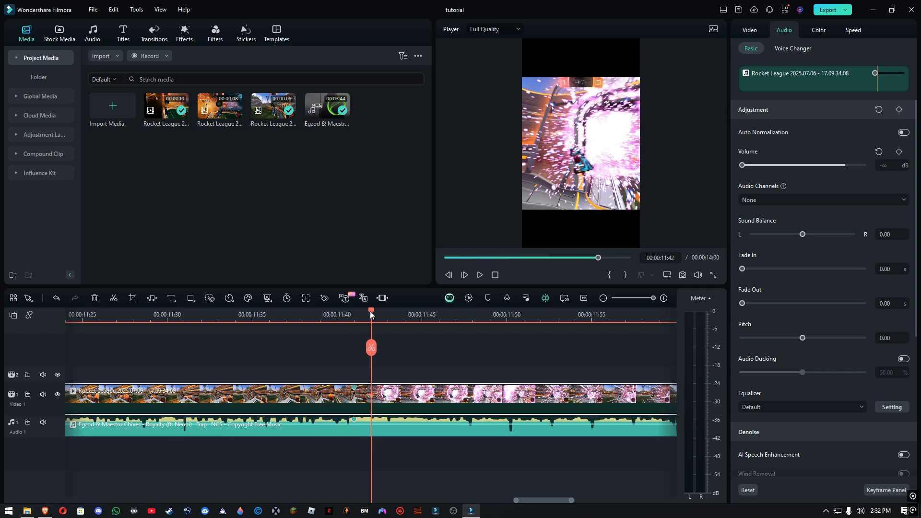
scroll(376, 387, "down", 3)
key("ctrl+s")
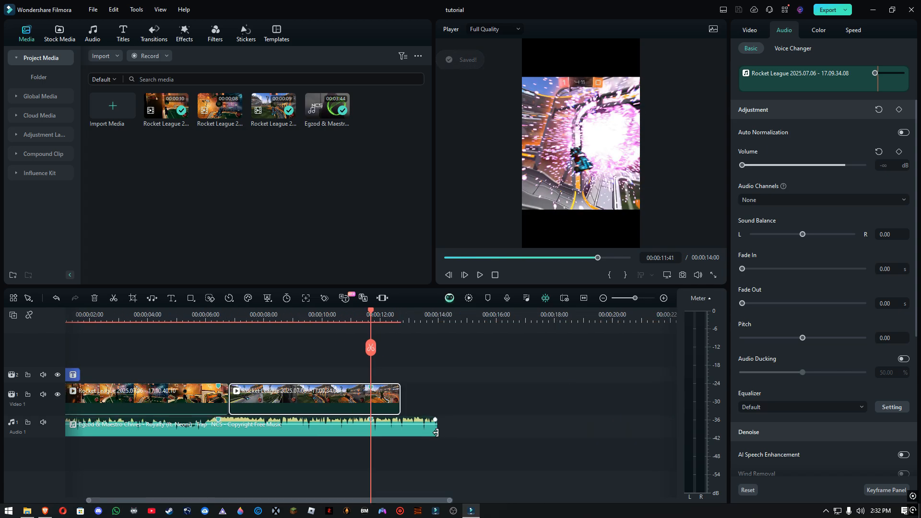
Trim the music's end to the end of the second gameplay clip at 00:00:12:43 and give it a 1-second fade out
left_click_drag(435, 433, 399, 433)
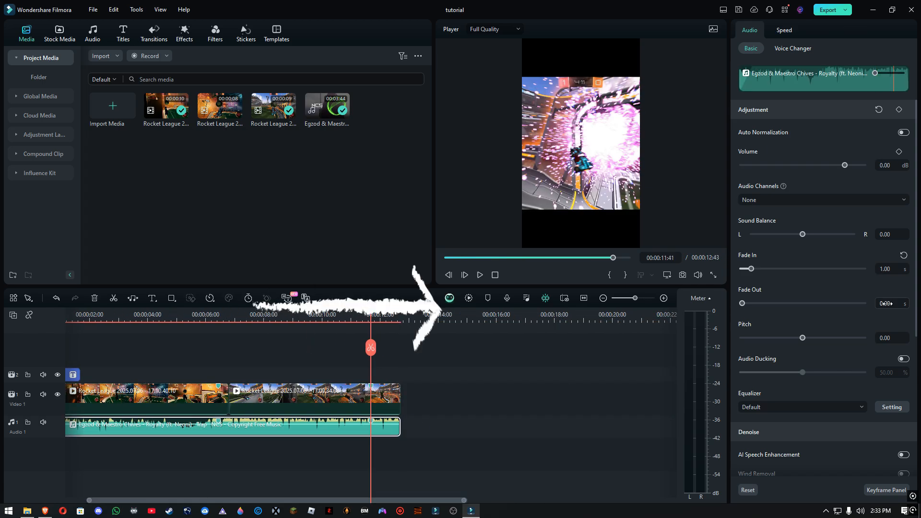
left_click(888, 304)
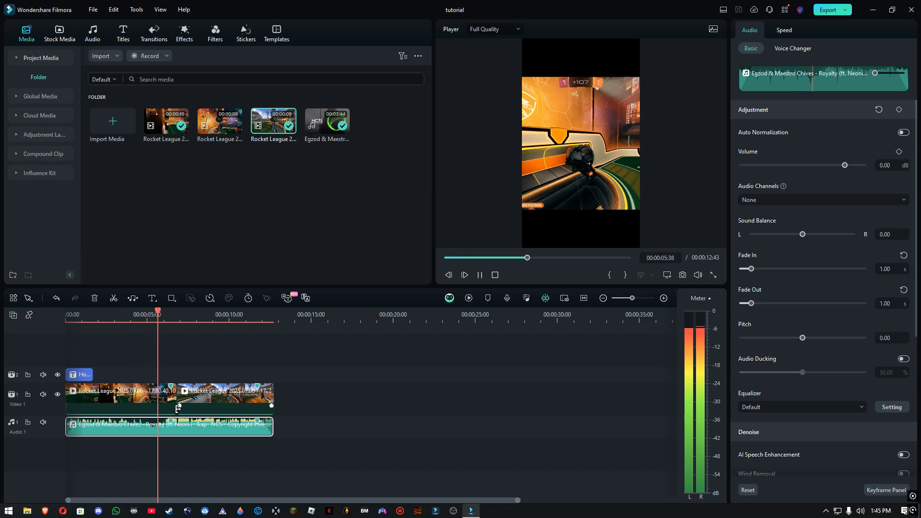
scroll(192, 410, "up", 2)
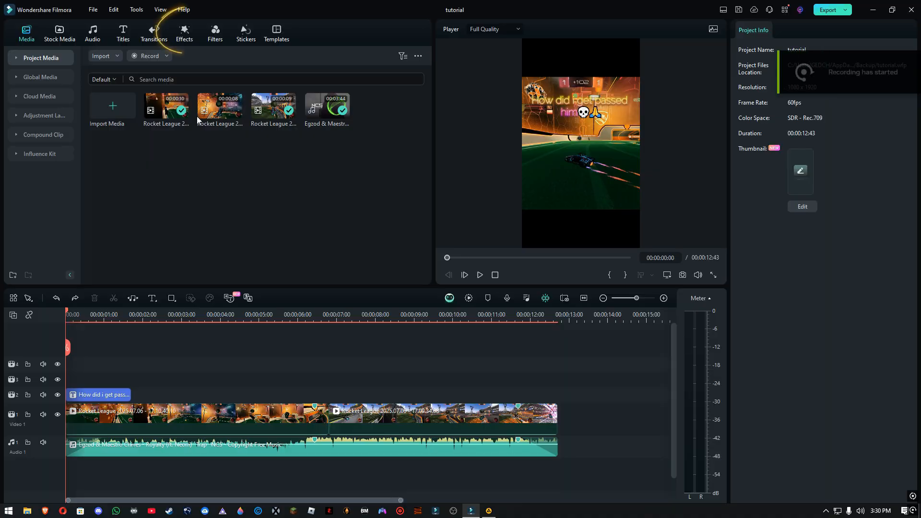
Search the effects for "fast zoom" and place the Fast Zoom effect above the title at the timeline start
left_click(174, 41)
left_click(115, 55)
type("fast zoom")
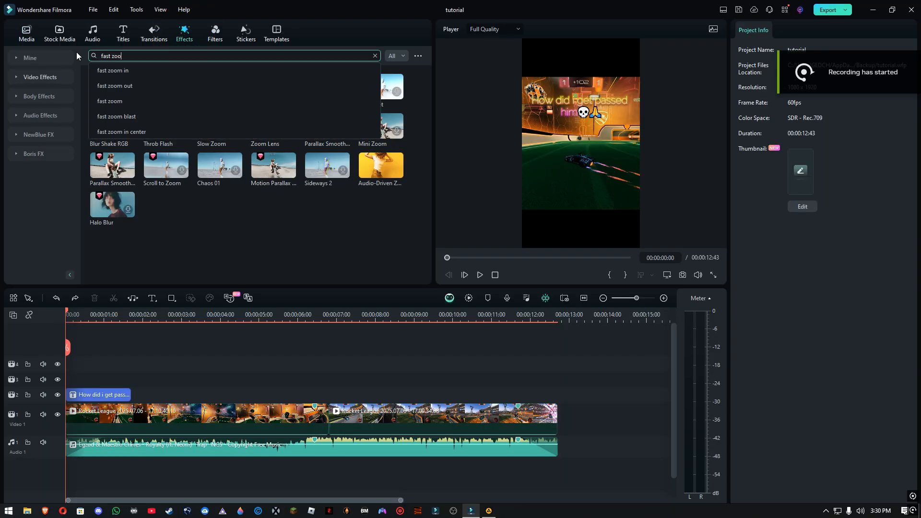
key("Return")
left_click_drag(166, 88, 67, 376)
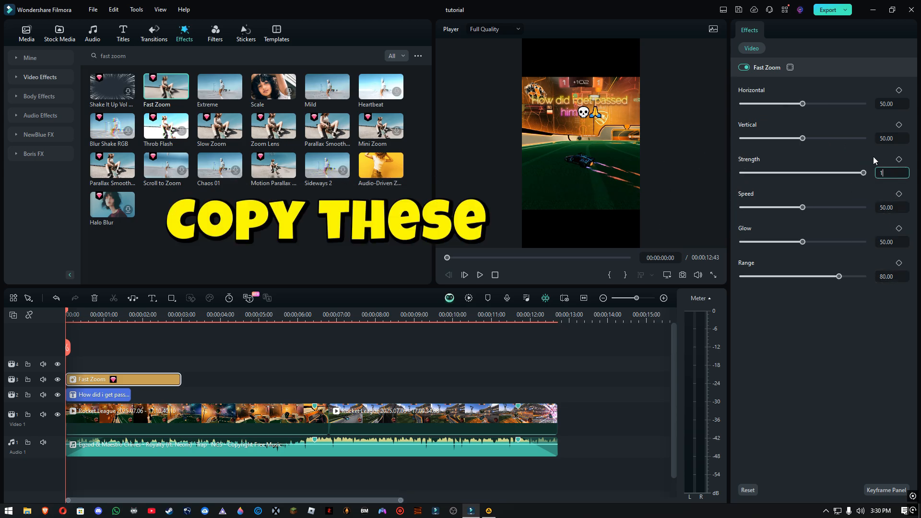
Set the Fast Zoom effect's Strength, Speed and Range to 1 and its Glow to 80
type("1")
key("Return")
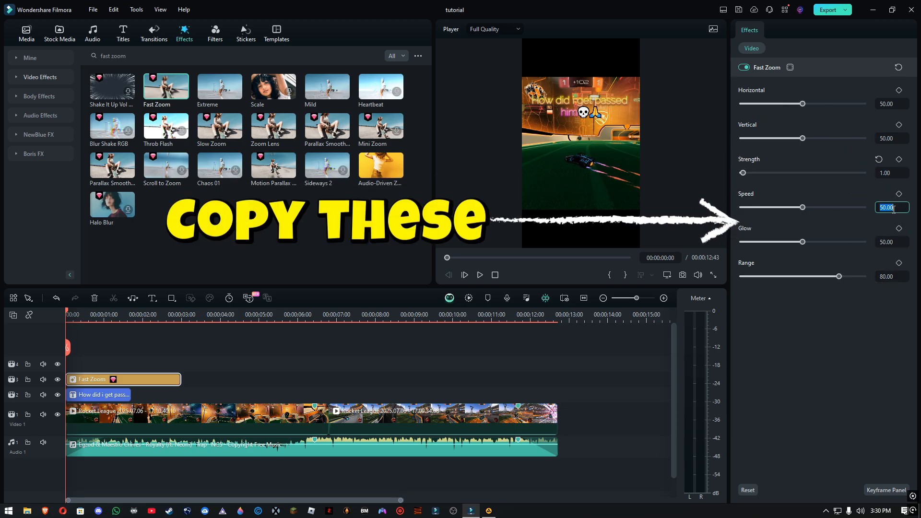
left_click(887, 276)
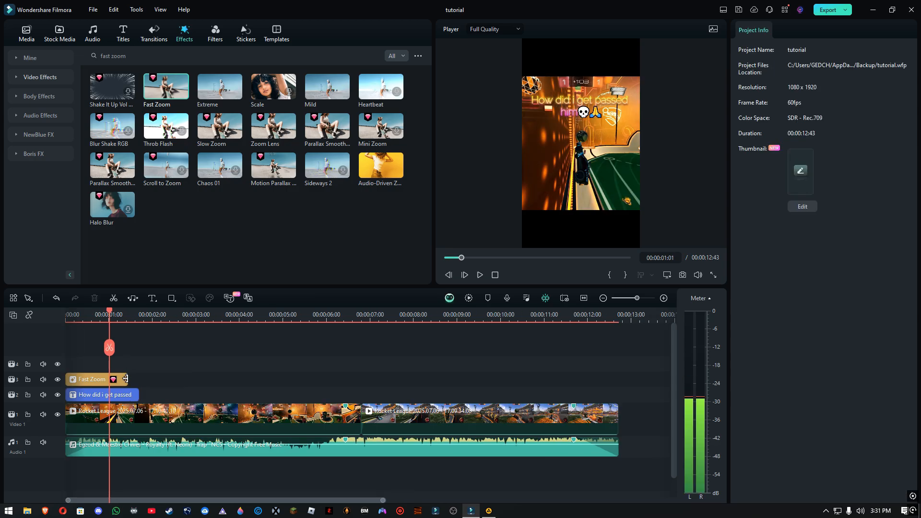
Shorten the Fast Zoom effect to about one second and move it to start at 00:00:05:13 over the first gameplay clip
left_click_drag(126, 379, 109, 379)
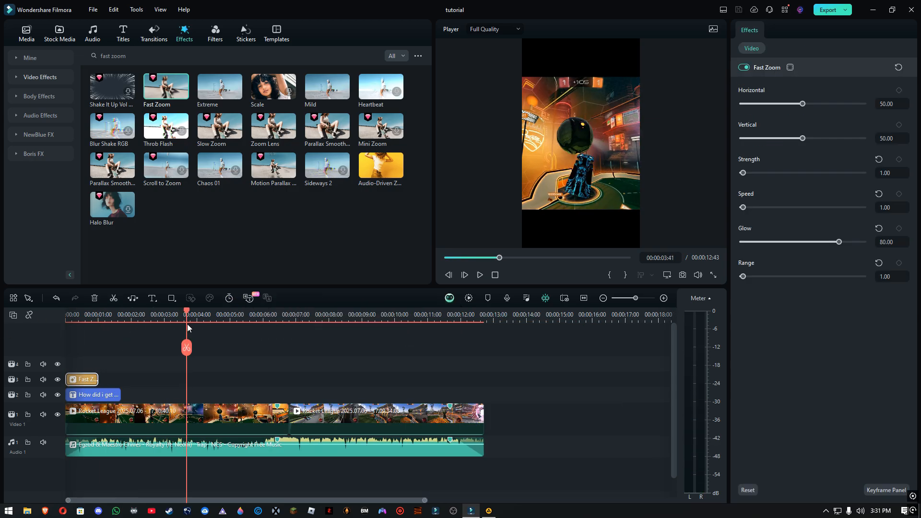
left_click_drag(187, 324, 237, 343)
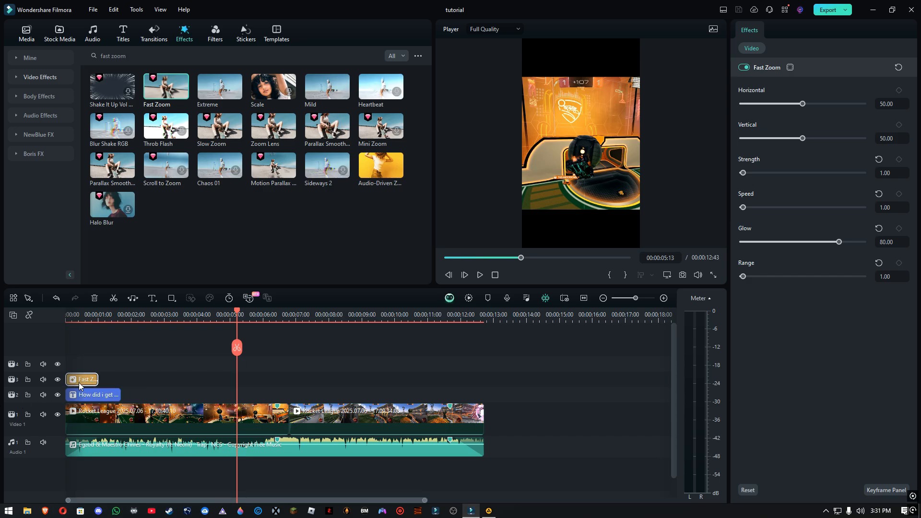
left_click_drag(79, 385, 238, 382)
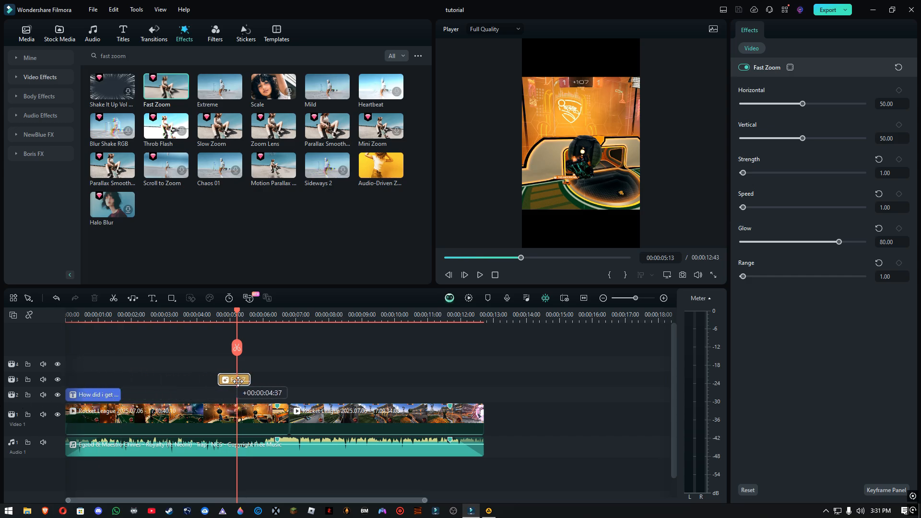
left_click_drag(252, 381, 253, 381)
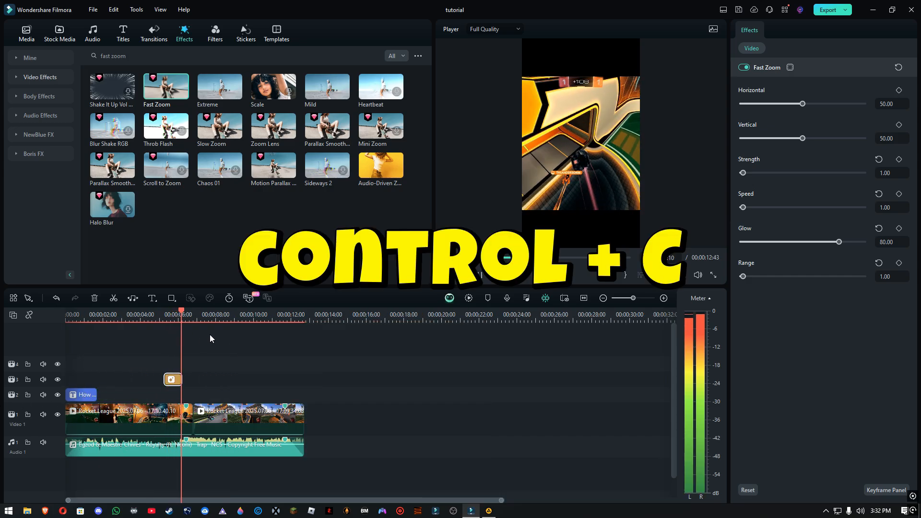
Paste a copy of the Fast Zoom effect at about 9 seconds over the second gameplay clip and play that part from 00:00:08:48
left_click(212, 317)
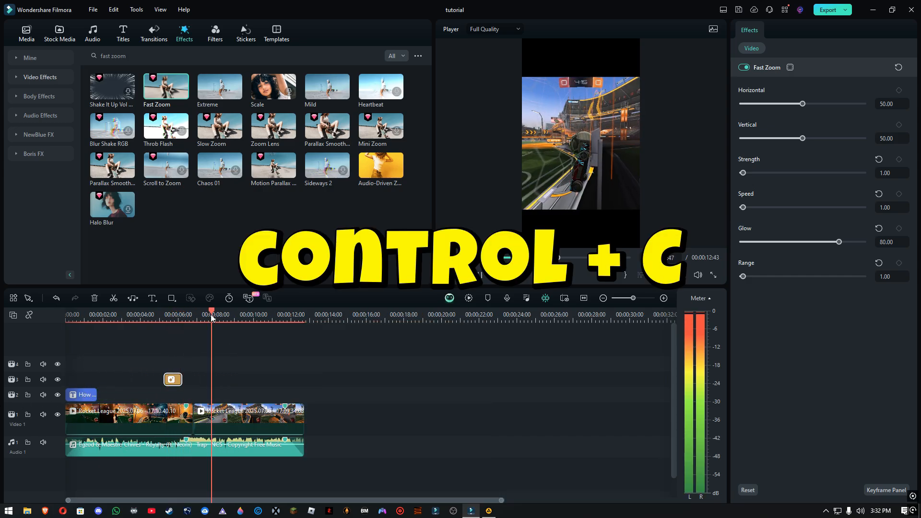
left_click(237, 314)
left_click(239, 315)
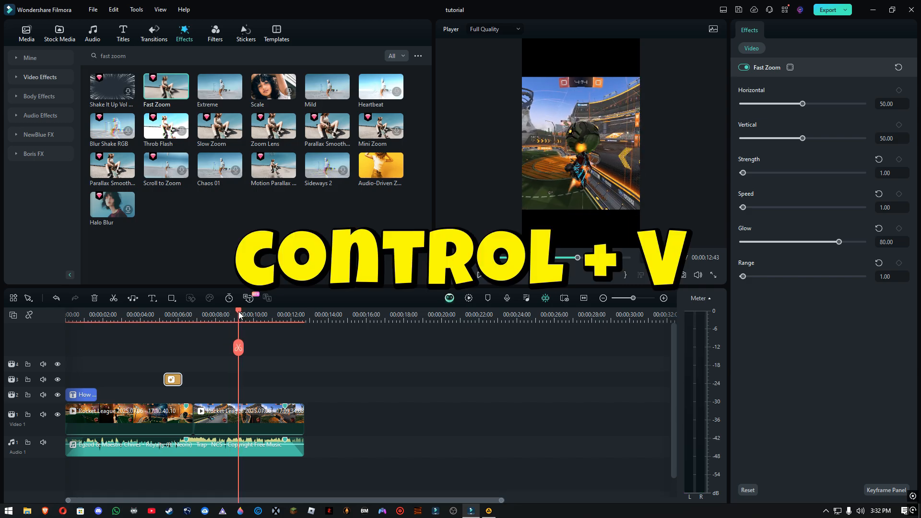
left_click(230, 318)
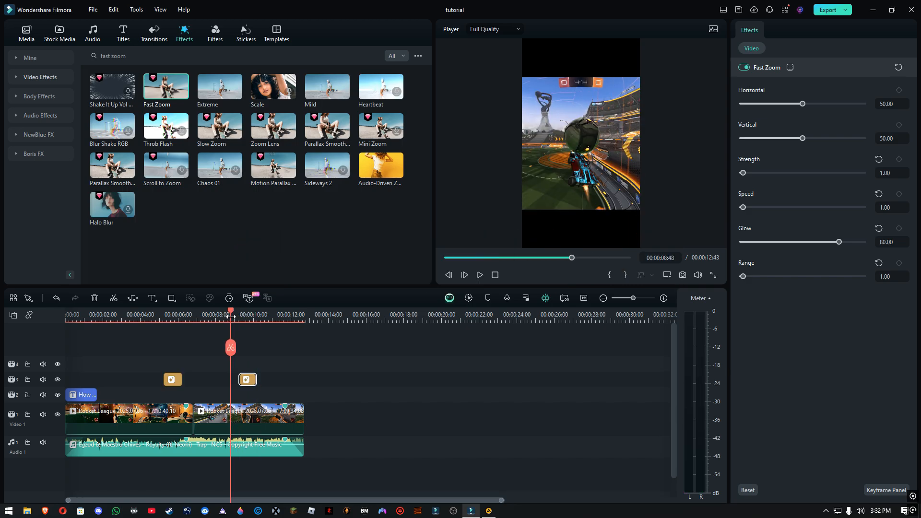
key("space")
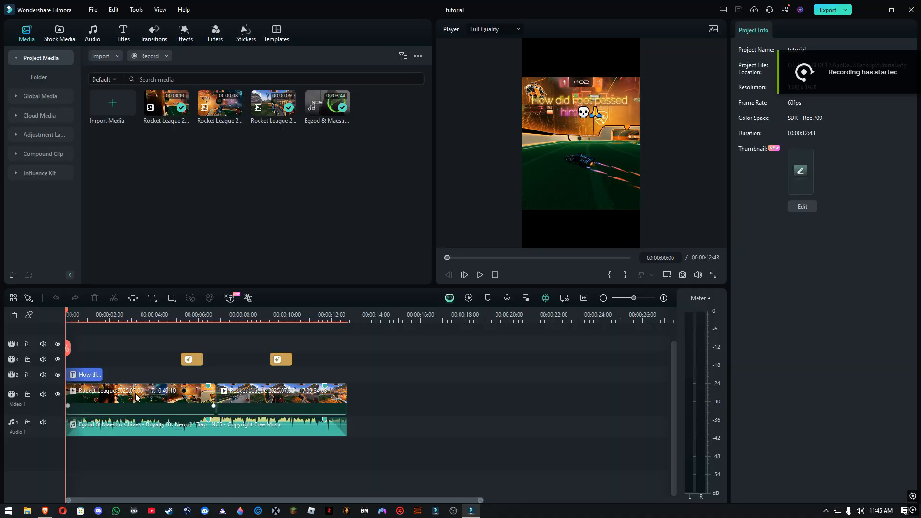
Copy the first gameplay clip and paste it on Video 1 at 00:00:14:01, after the second clip
left_click(136, 397)
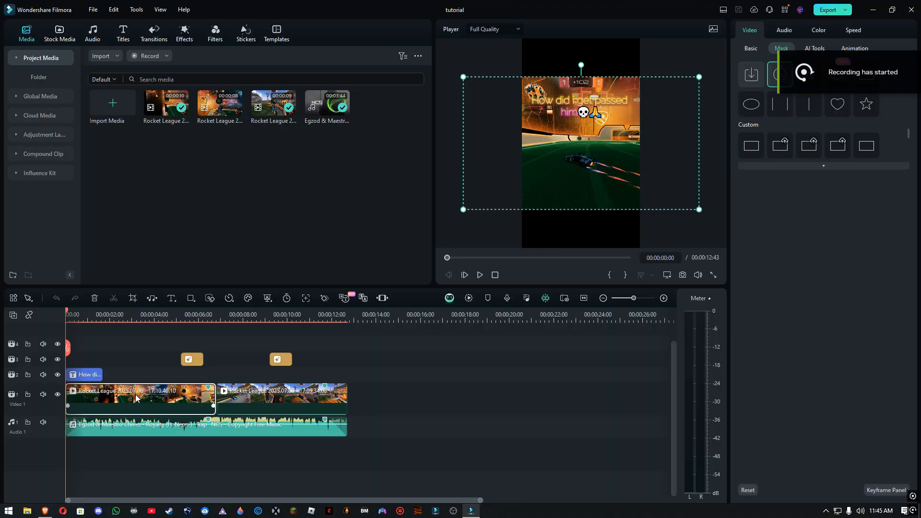
key("ctrl+c")
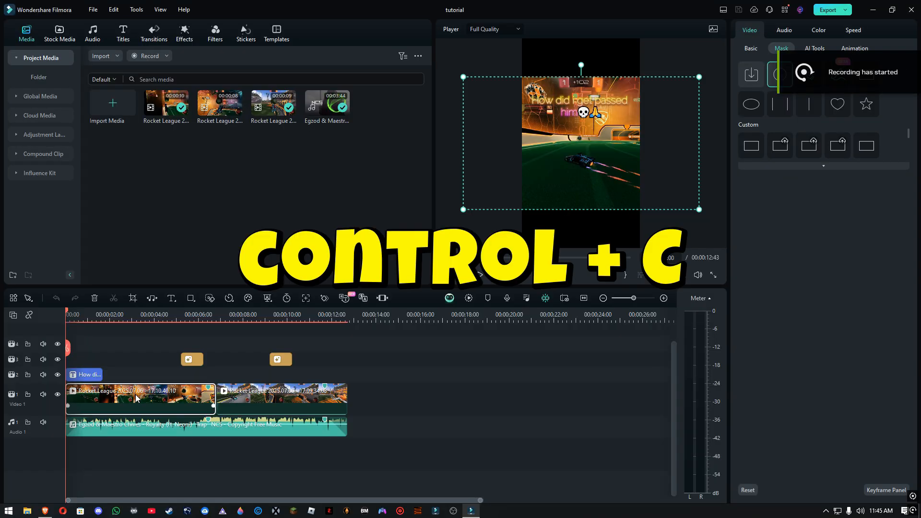
left_click(377, 315)
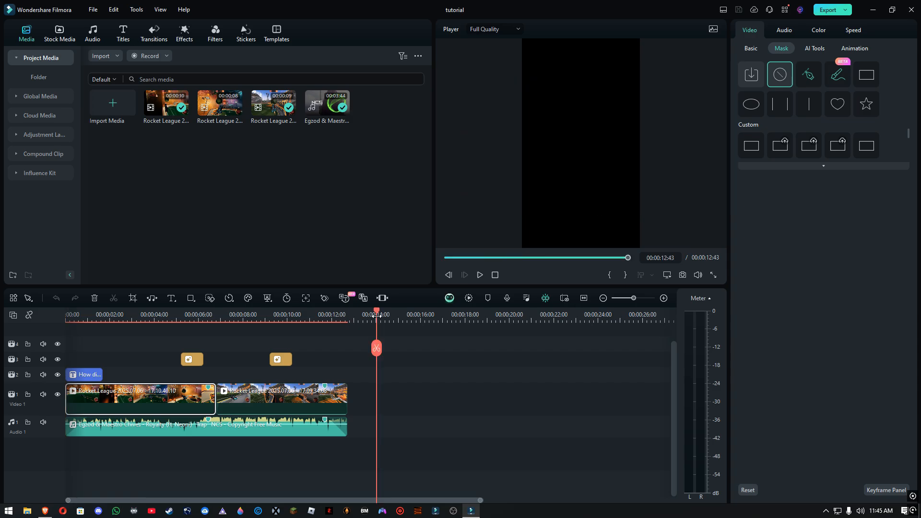
key("ctrl+v")
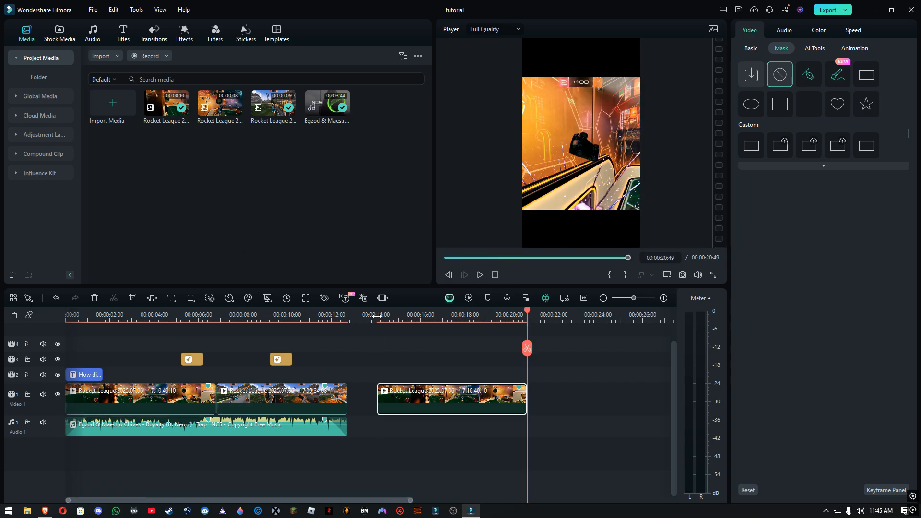
left_click(377, 315)
scroll(382, 361, "up", 3)
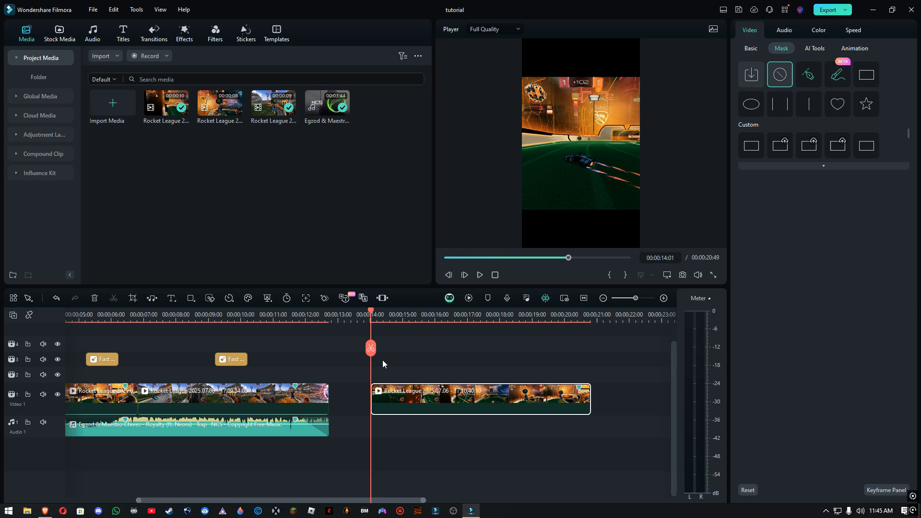
scroll(382, 397, "down", 3)
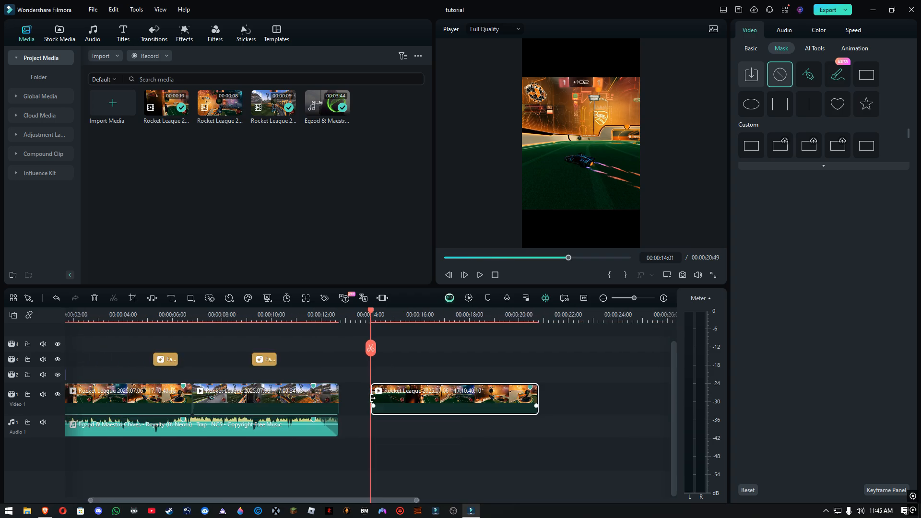
Move the pasted clip directly against the second clip's end, split it at 00:00:14:01 and delete the remainder
left_click_drag(373, 398, 339, 398)
left_click(370, 349)
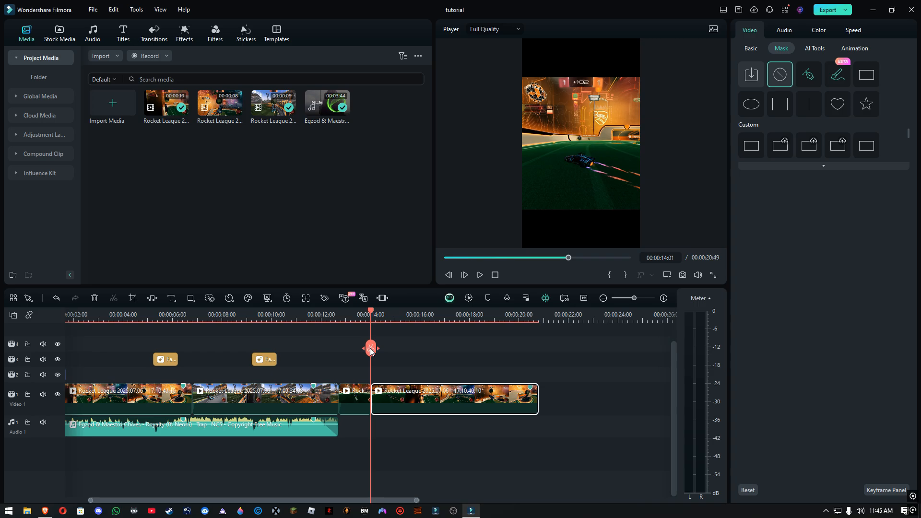
key("Delete")
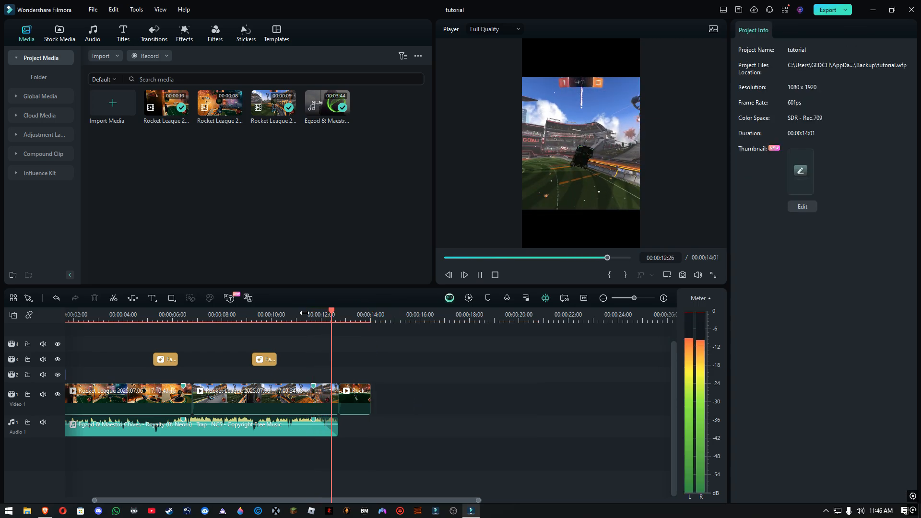
Trim the second clip's end to 00:00:12:23, close the gap to the pasted clip and extend the music to the video's end at 00:00:13:41
left_click(351, 396)
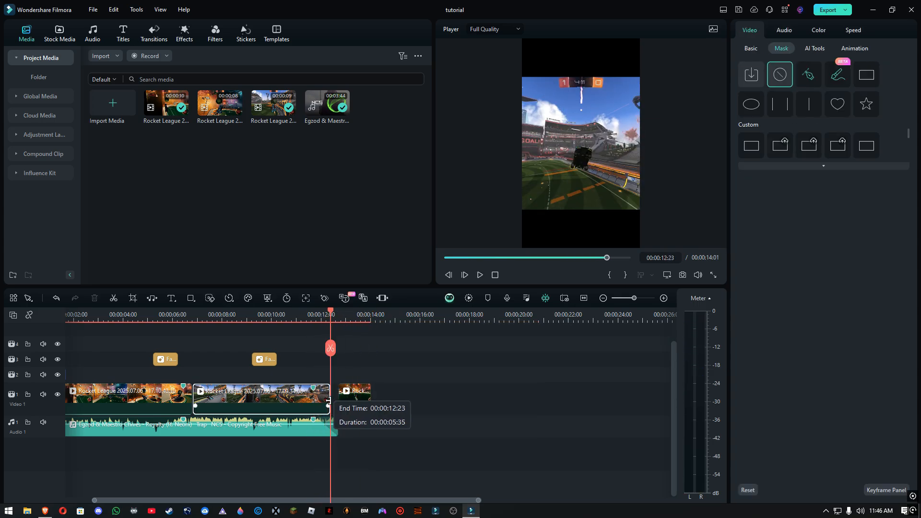
left_click_drag(350, 397, 345, 396)
left_click_drag(338, 431, 361, 433)
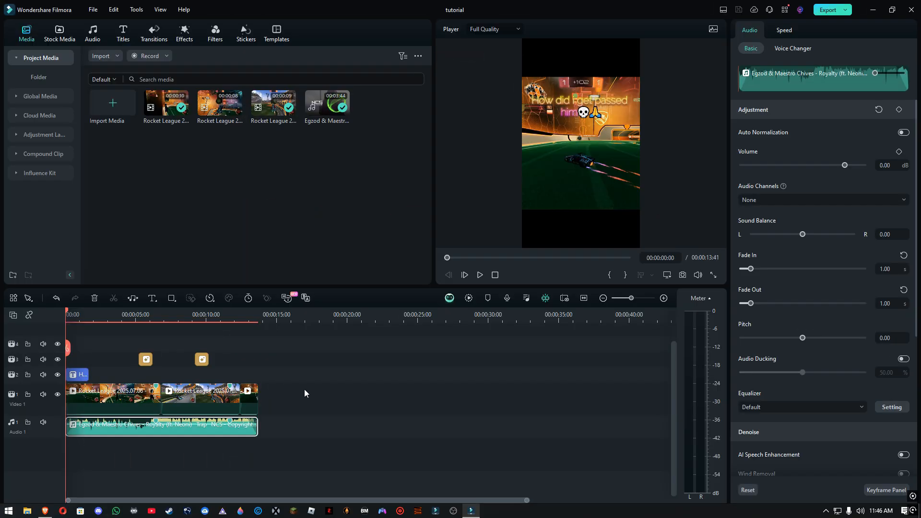
Play the whole edit from the start to check how the ending loops back into the opening clip
key("space")
scroll(304, 389, "down", 1)
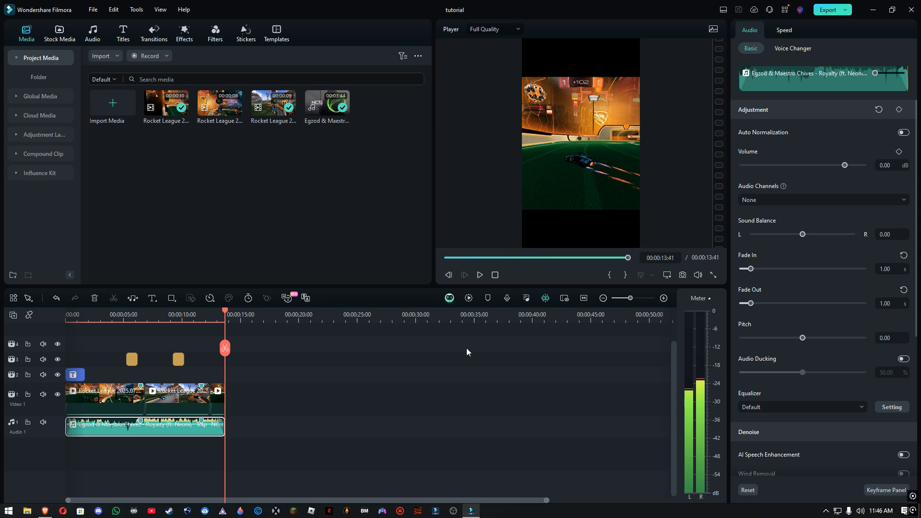
key("space")
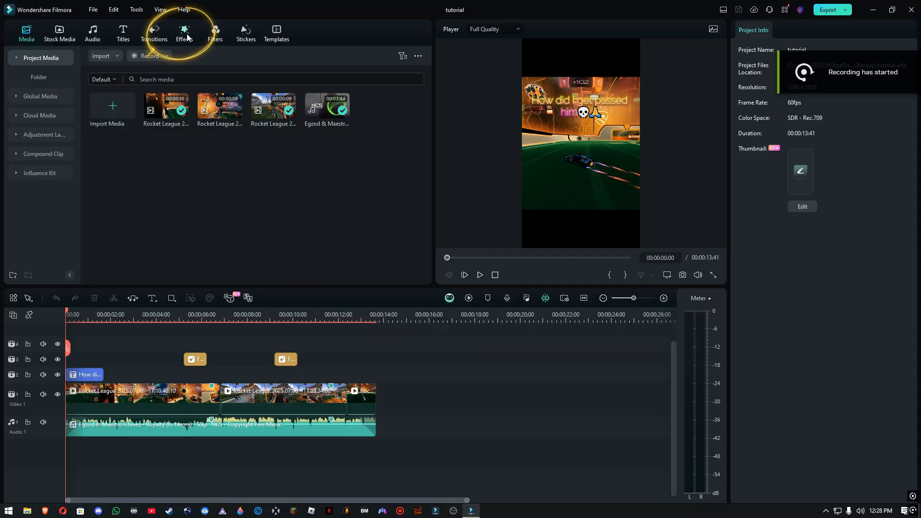
Add the Basic Background Blur effect above all other tracks at the timeline start and extend it to the video's end at 00:00:13:41
left_click(186, 36)
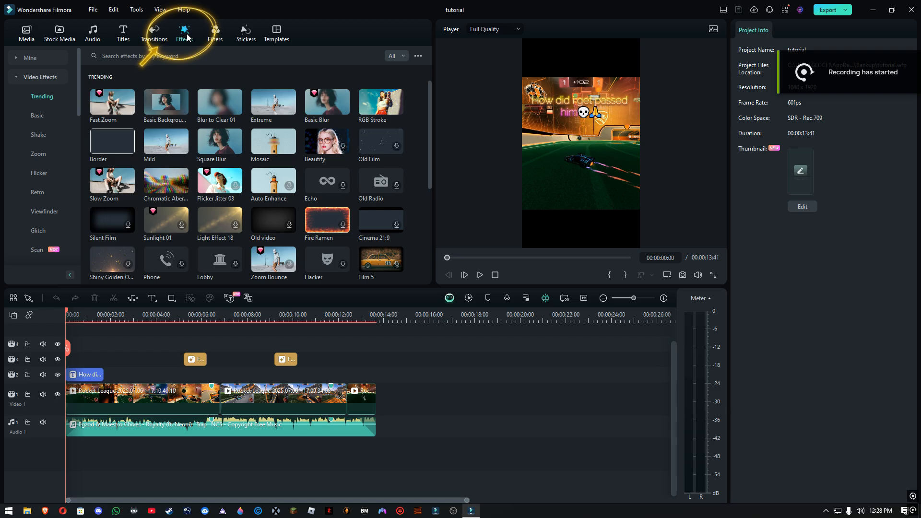
left_click(203, 56)
type("basic background")
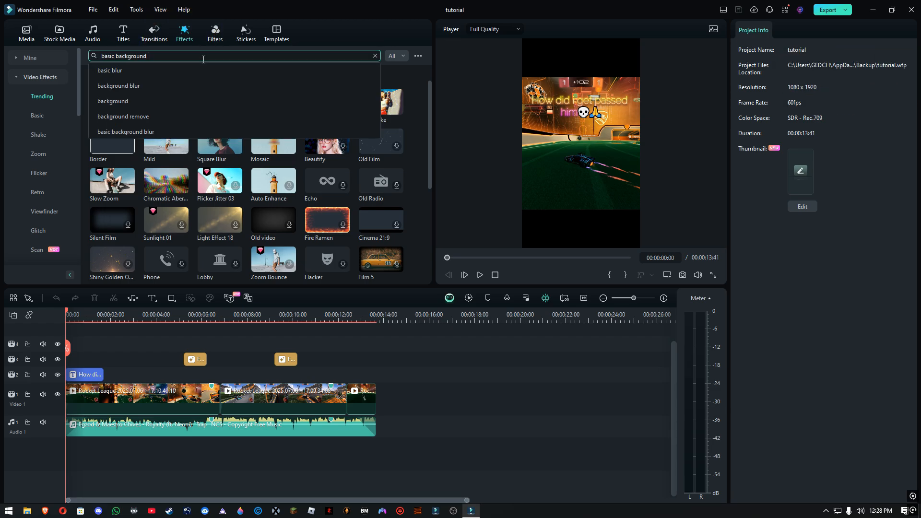
left_click(144, 131)
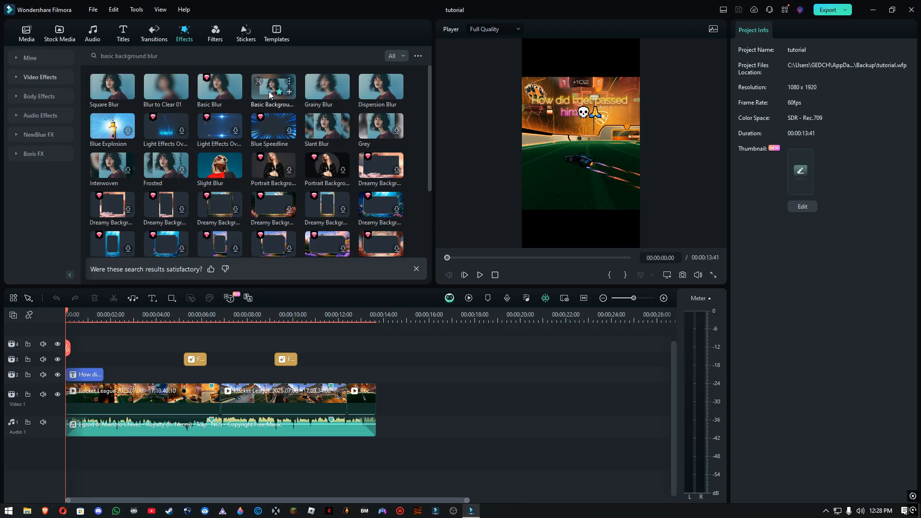
left_click_drag(255, 78, 72, 349)
left_click_drag(155, 348, 477, 338)
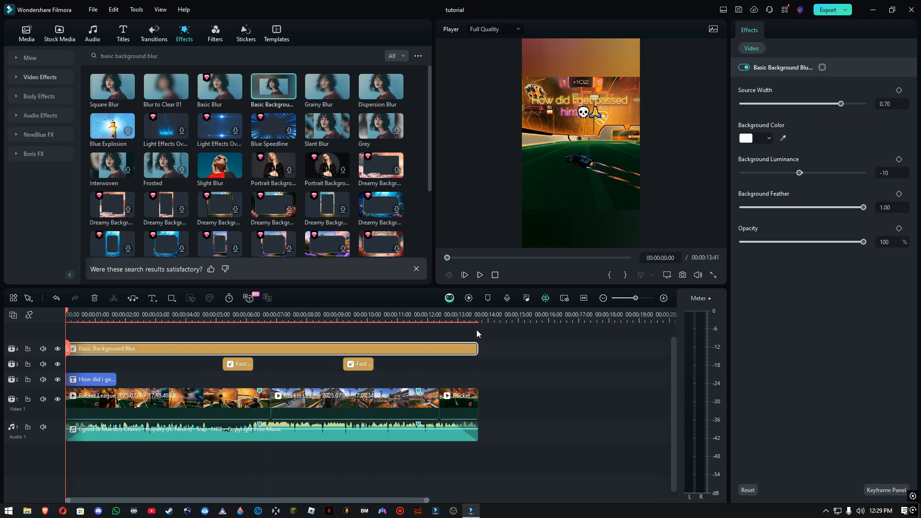
Play the edit from the start to preview the blurred background, then stop playback
scroll(454, 335, "down", 3)
key("space")
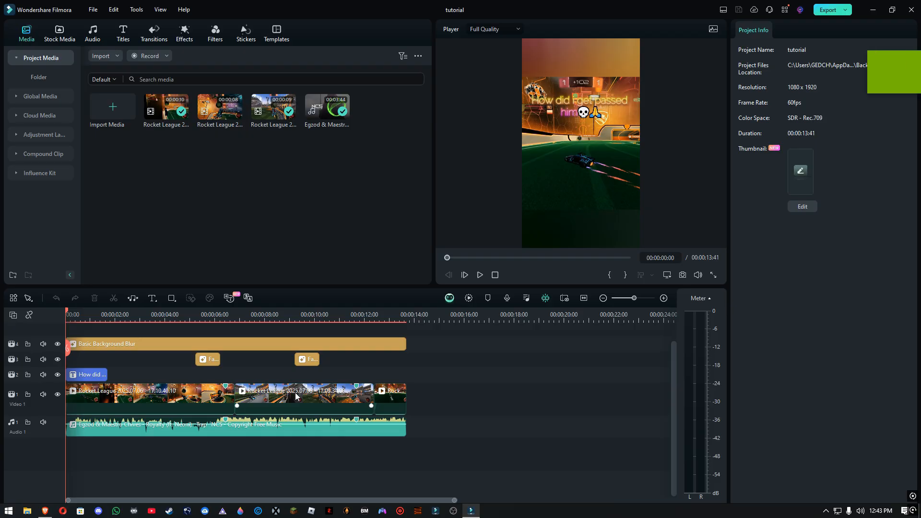
key("space")
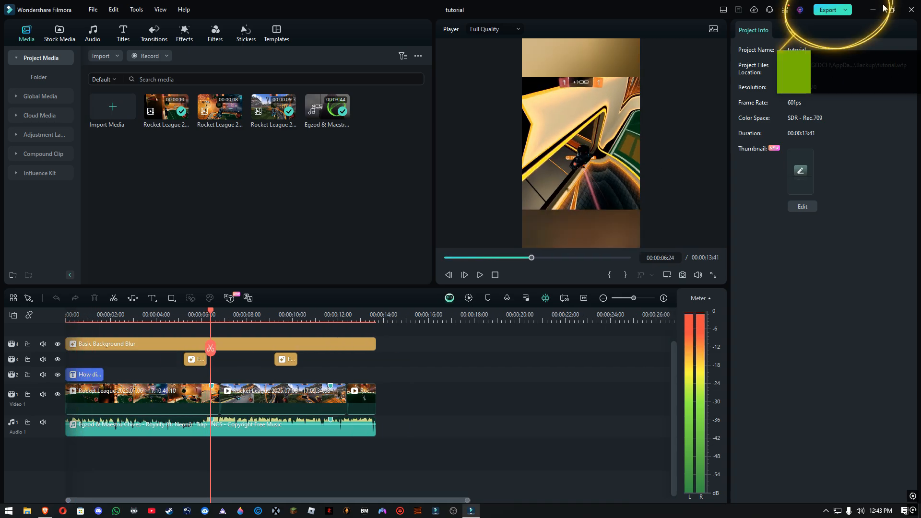
Start a local video export and name the file "How did I get passed him" followed by the skull and folded-hands emojis
left_click(845, 11)
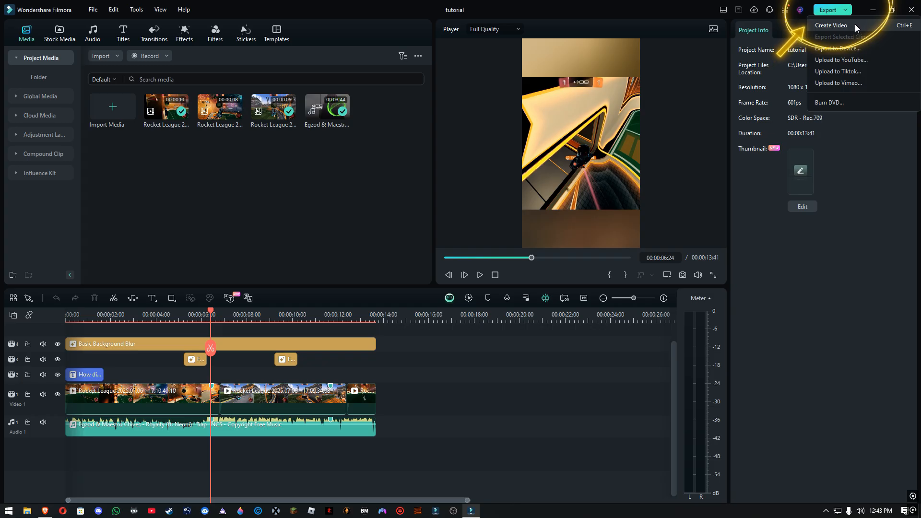
left_click(850, 25)
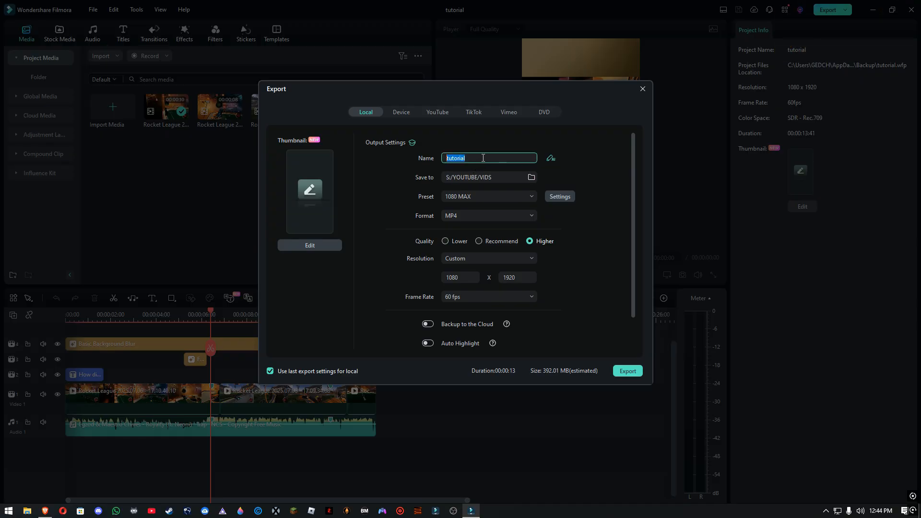
key("super+period")
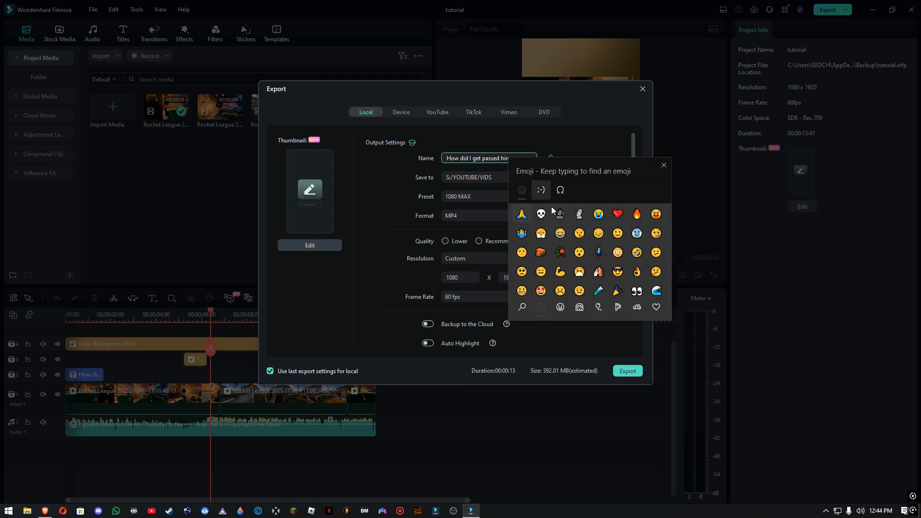
left_click(523, 213)
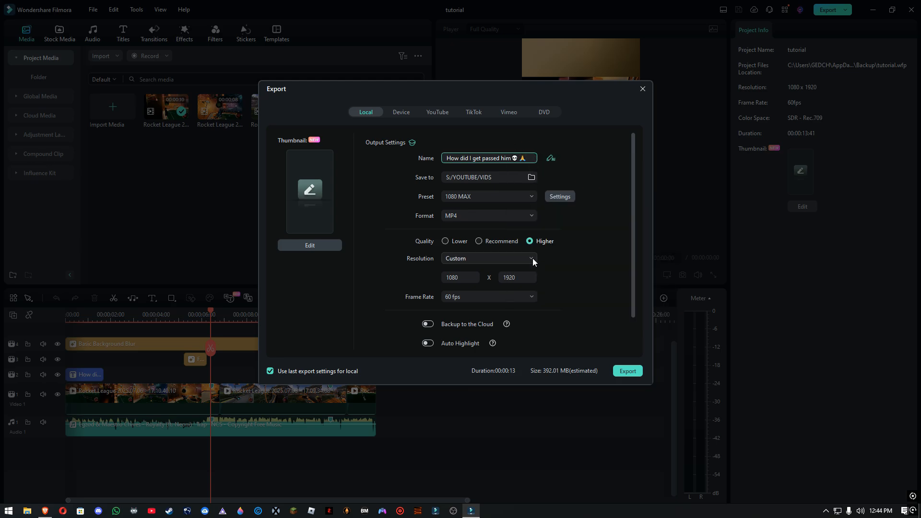
Set the export quality to Higher, the video bit rate to 100000 kbps and the audio bit rate to 320 kbps
left_click(565, 197)
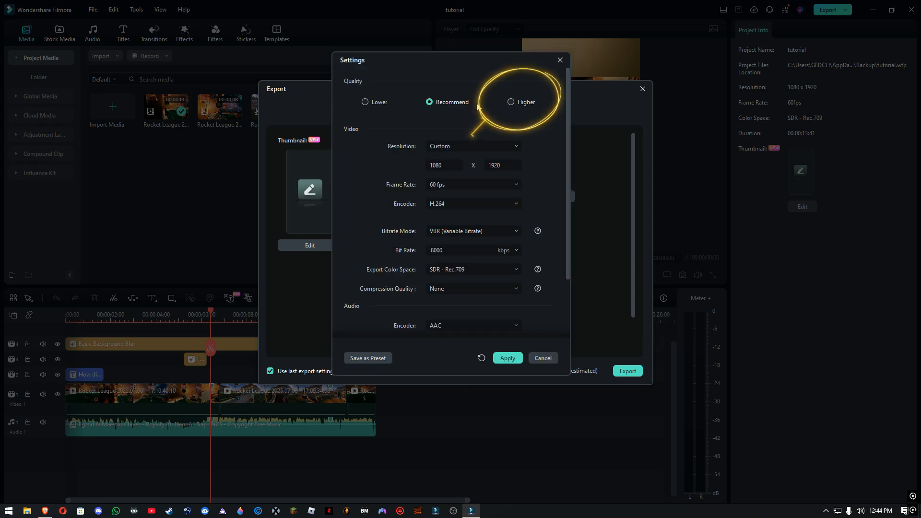
left_click(516, 251)
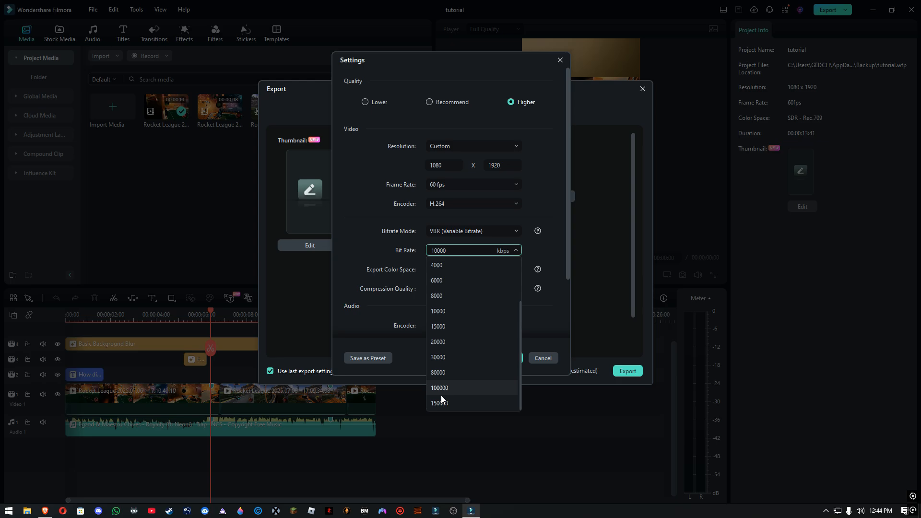
left_click(448, 388)
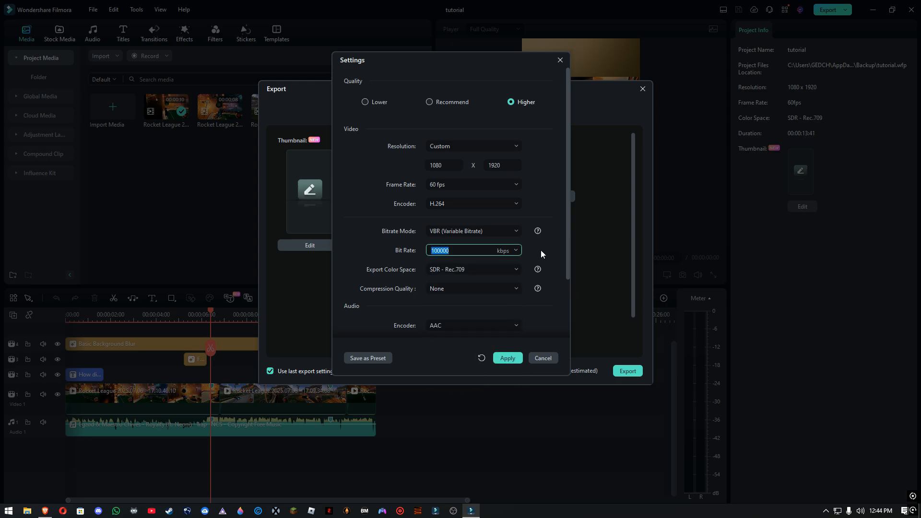
scroll(559, 256, "down", 3)
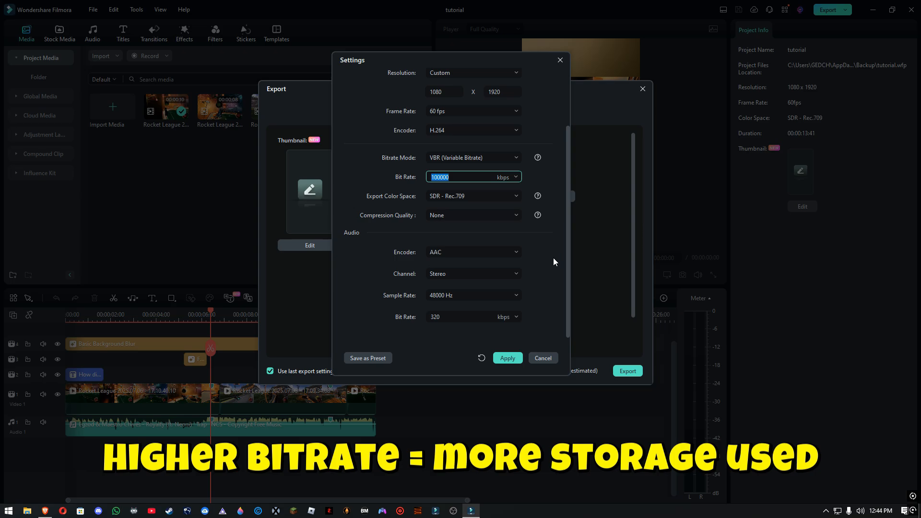
left_click(517, 317)
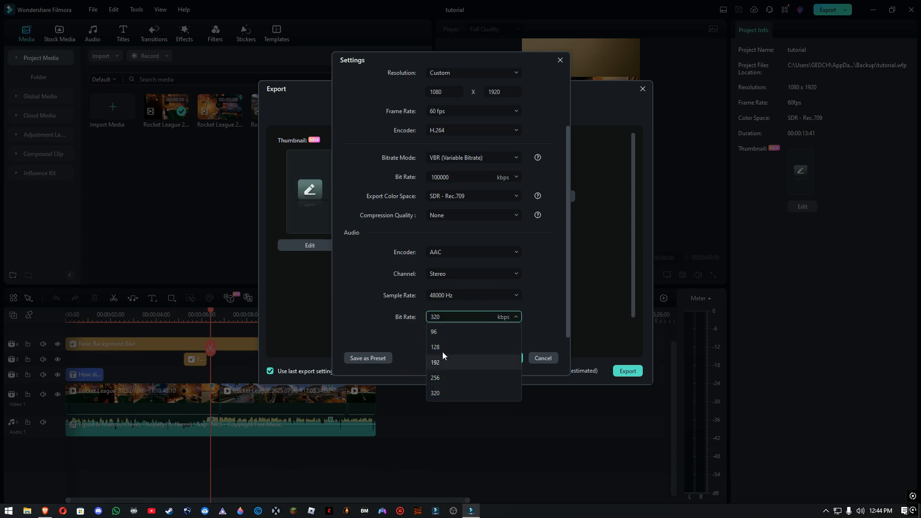
left_click(457, 394)
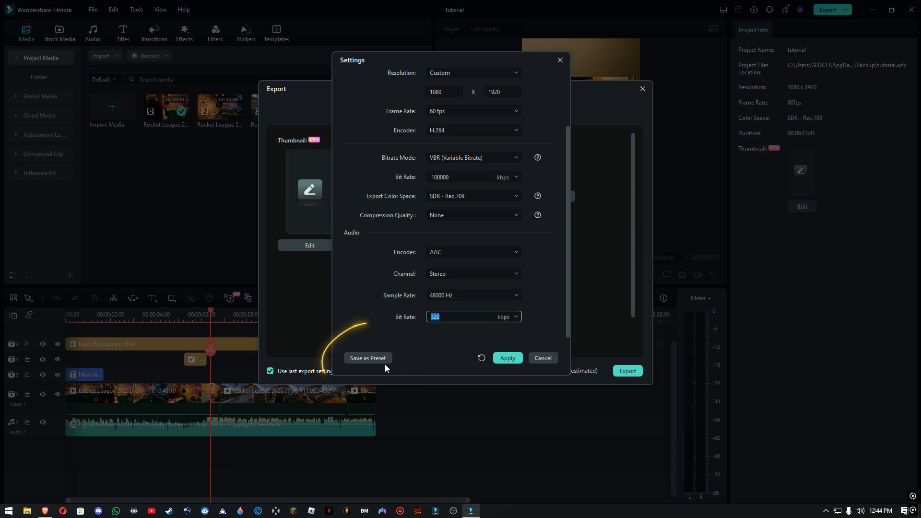
Save the export settings as a preset named "My shorts" and export the video
left_click(378, 359)
type("My shorts")
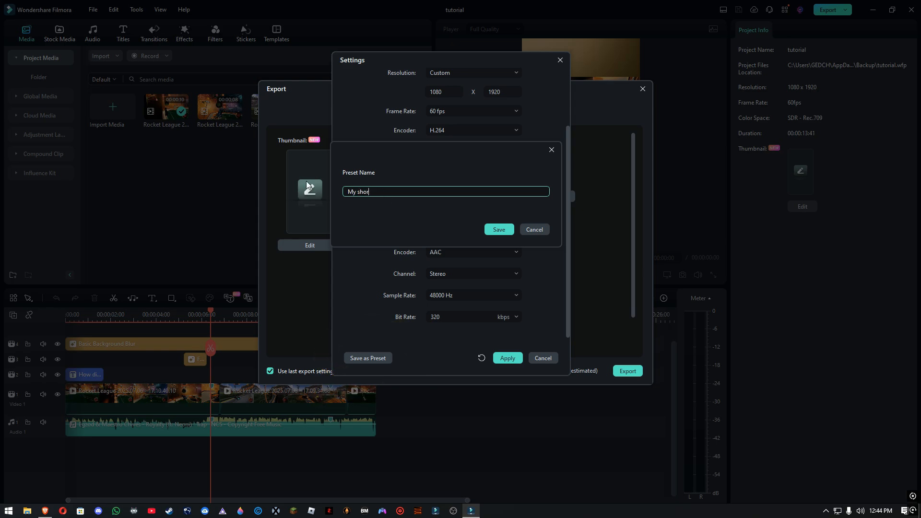
left_click(499, 230)
scroll(576, 312, "down", 1)
left_click(628, 371)
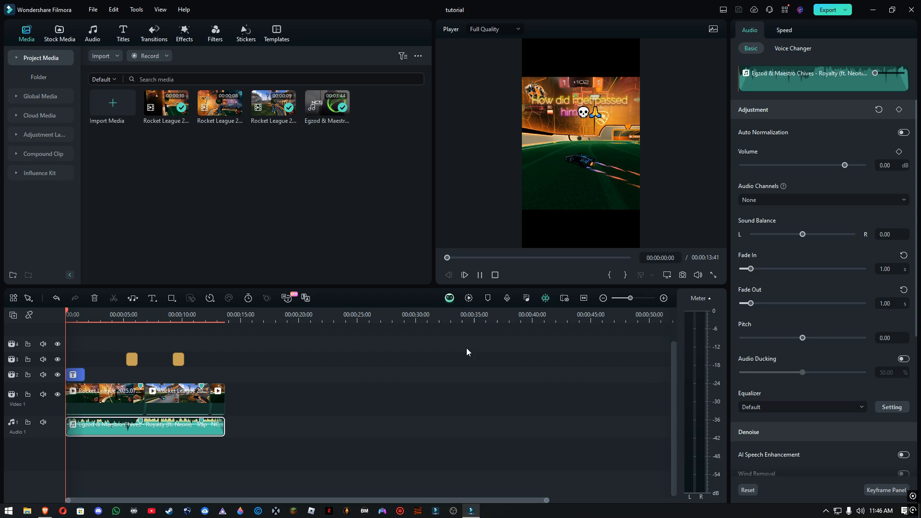
Play the short from the beginning to review the edit with its music
key("space")
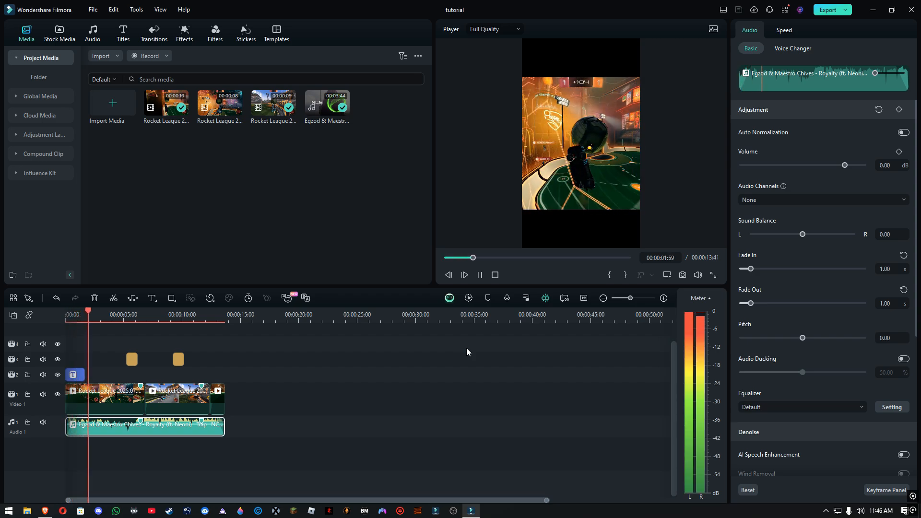